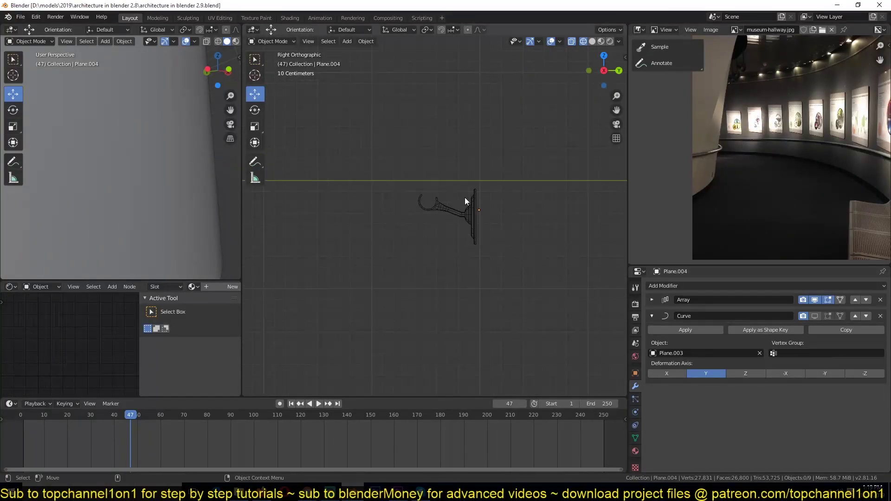
Step: Remove the Curve and Array modifiers from the handrail bracket
left_click(469, 213)
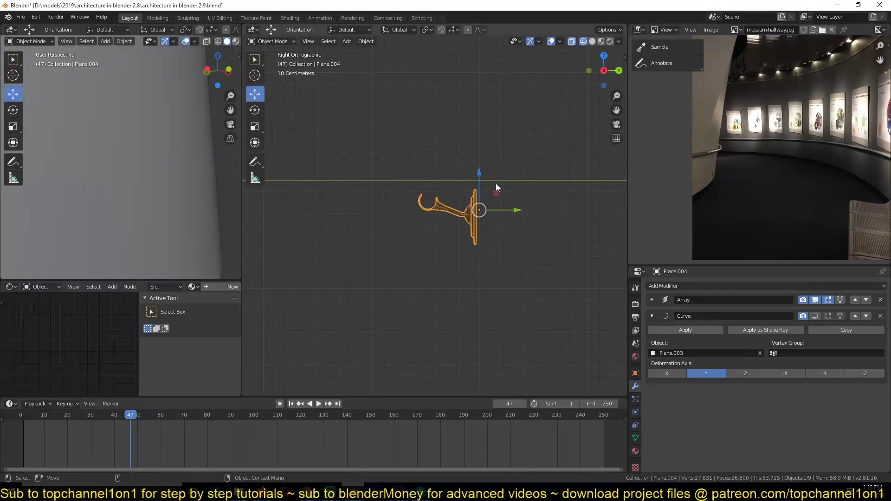
scroll(746, 147, "up", 3)
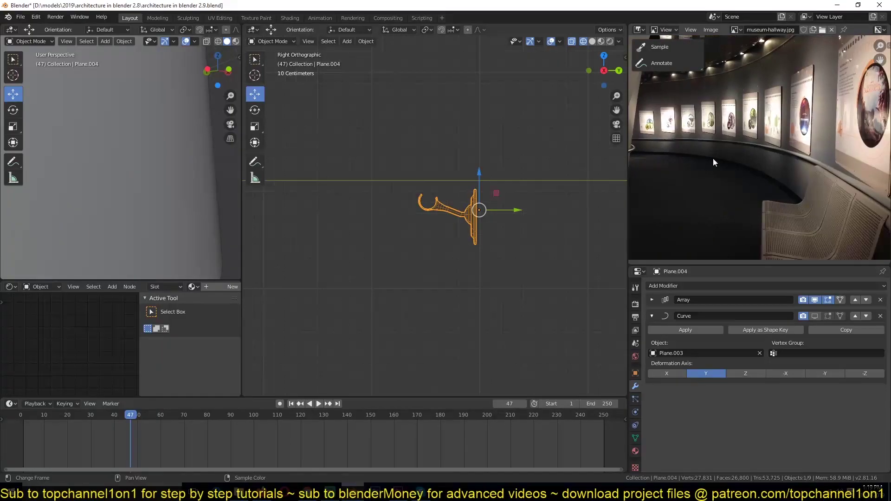
scroll(796, 155, "down", 3)
scroll(435, 182, "down", 5)
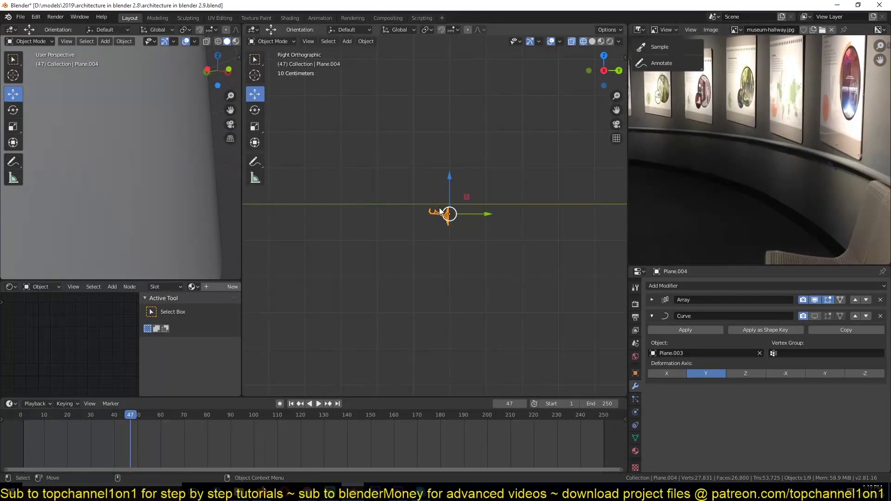
left_click(881, 316)
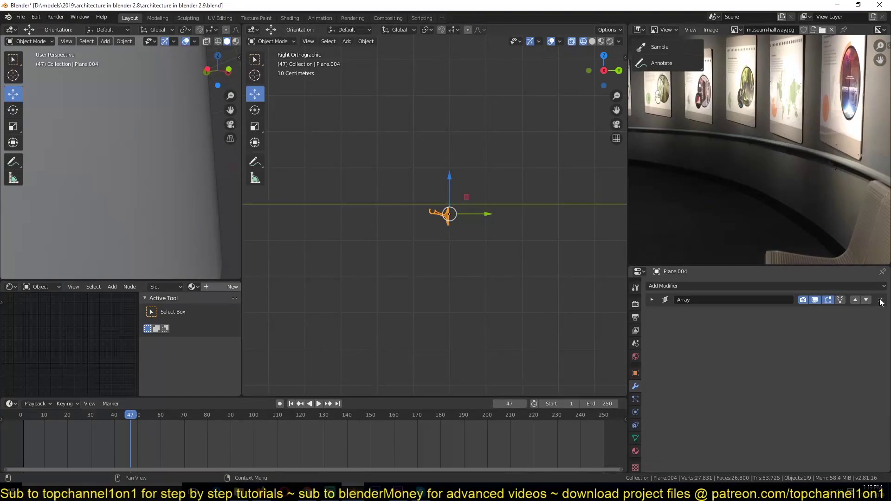
left_click(881, 301)
Step: Switch the main viewport to solid shading with the bracket and the stair wall in view
middle_click_drag(531, 226, 466, 270)
scroll(431, 244, "down", 8)
scroll(542, 232, "up", 5)
scroll(465, 267, "down", 5)
key("z")
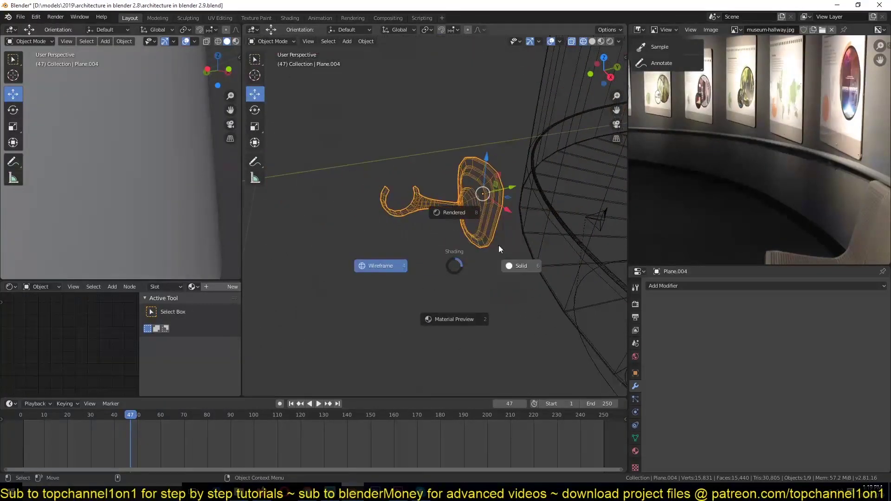
left_click(509, 246)
middle_click_drag(510, 245, 495, 250, "shift")
scroll(495, 250, "down", 6)
Step: Add an Array modifier to the bracket with a count of 50 and a relative X offset of 3.67
left_click(731, 285)
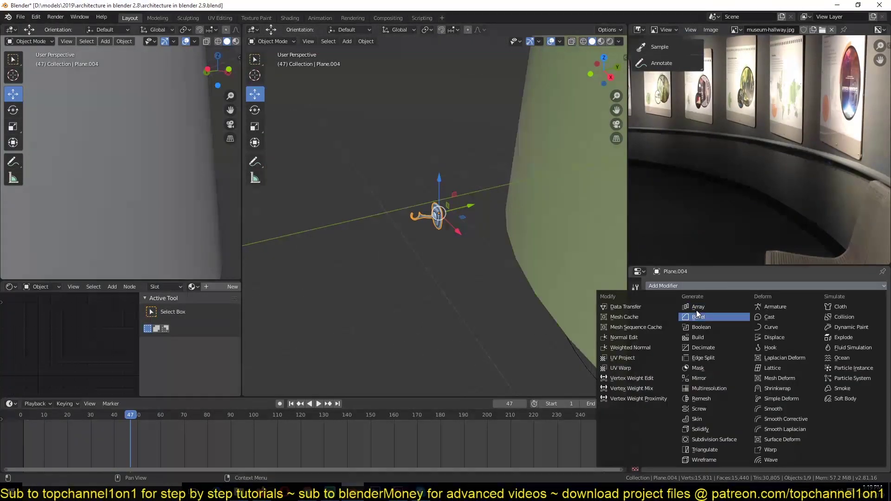
left_click(696, 310)
left_click_drag(813, 335, 868, 361)
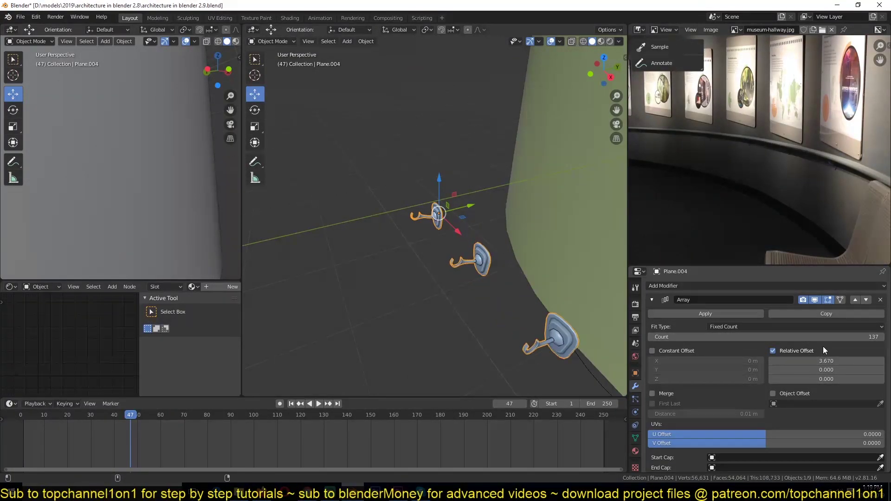
left_click(830, 335)
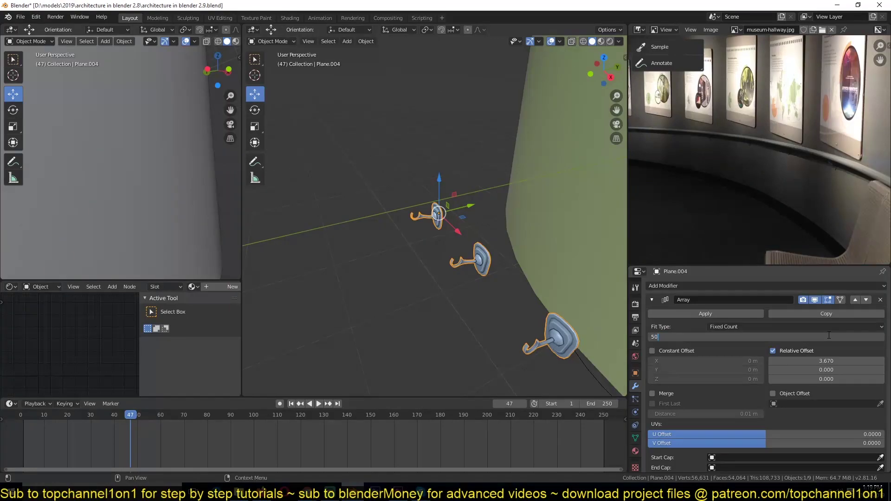
key("Return")
scroll(477, 152, "down", 9)
Step: Show the viewport in wireframe and rename the spiral handrail curve to "rail"
left_click(472, 157)
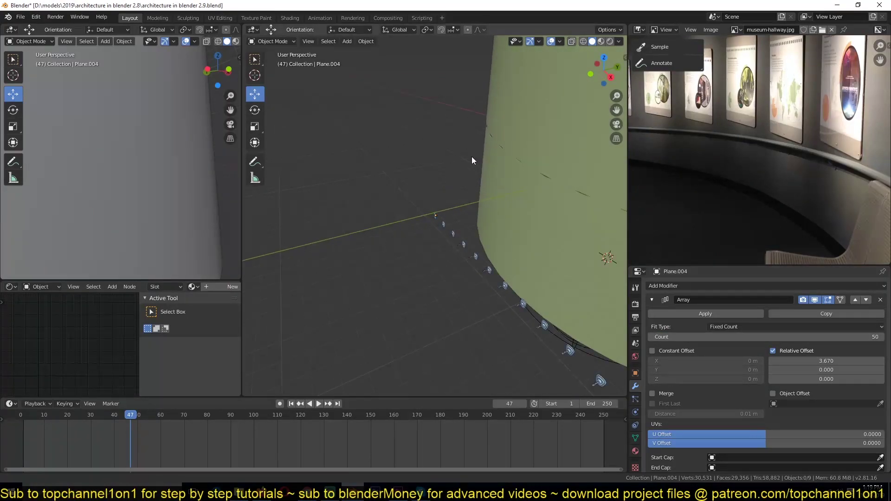
middle_click_drag(472, 156, 413, 169, "shift")
key("z")
left_click(368, 184)
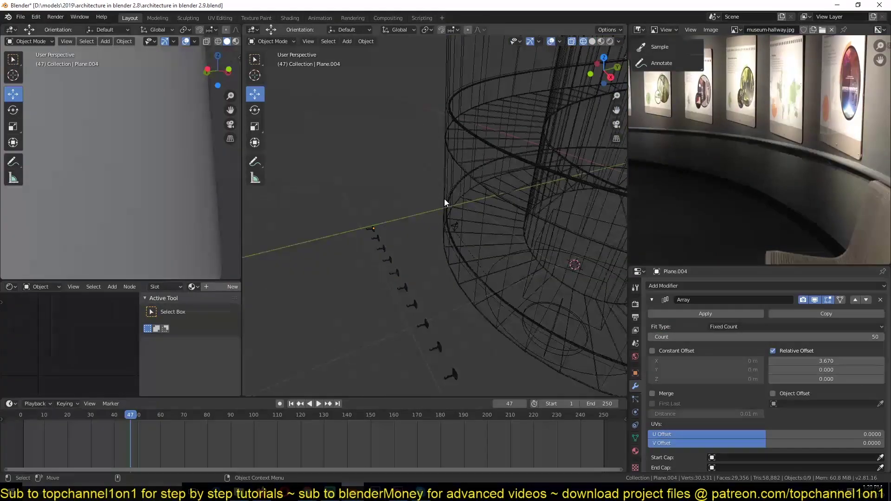
left_click(516, 201)
left_click(487, 286)
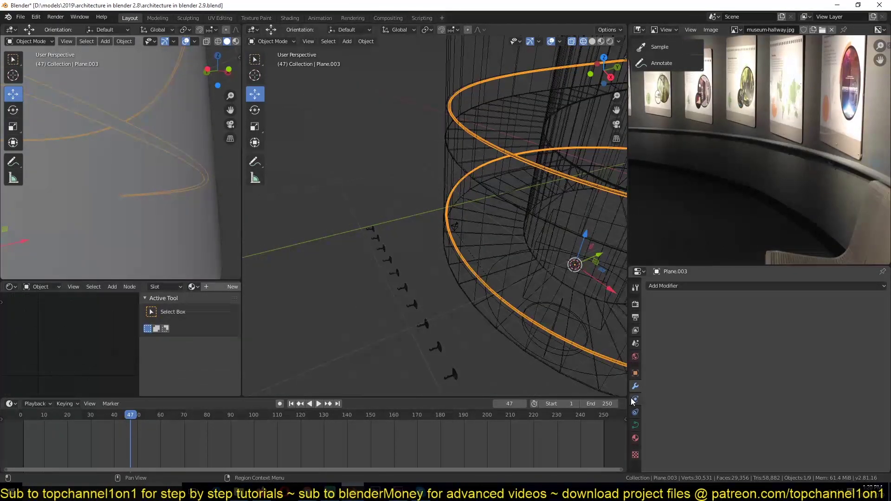
left_click(635, 373)
left_click(694, 286)
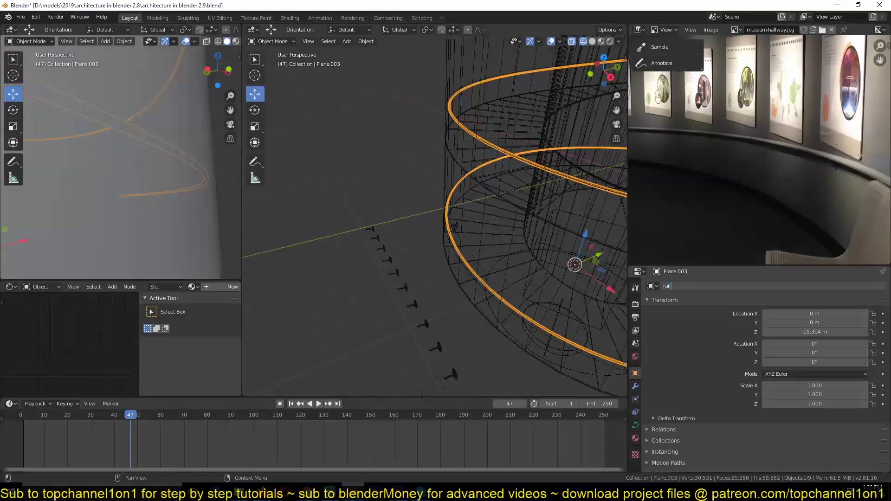
key("Return")
Step: Add a Curve modifier to the bracket array and set rail as its deforming object
left_click(390, 248)
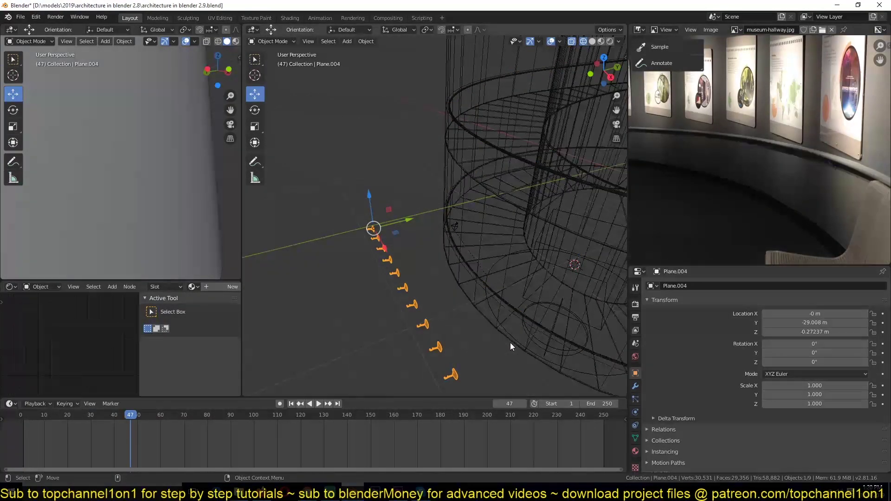
left_click(635, 386)
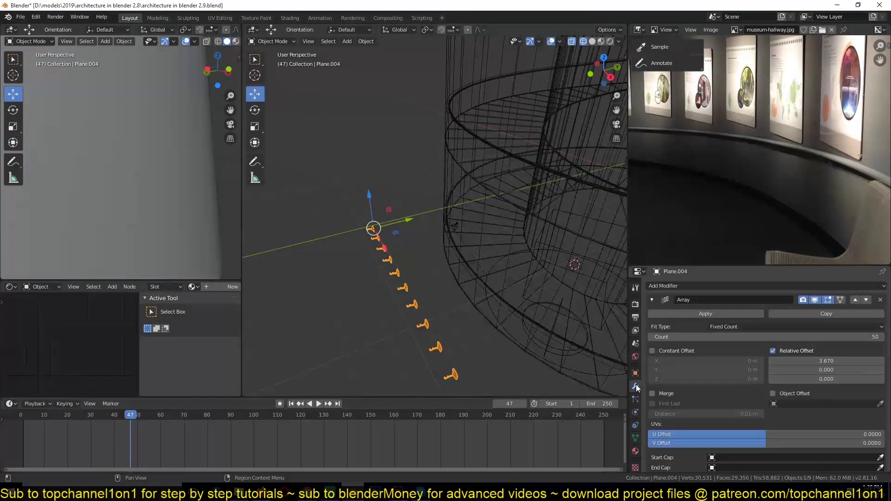
left_click(652, 300)
left_click(651, 300)
left_click(651, 300)
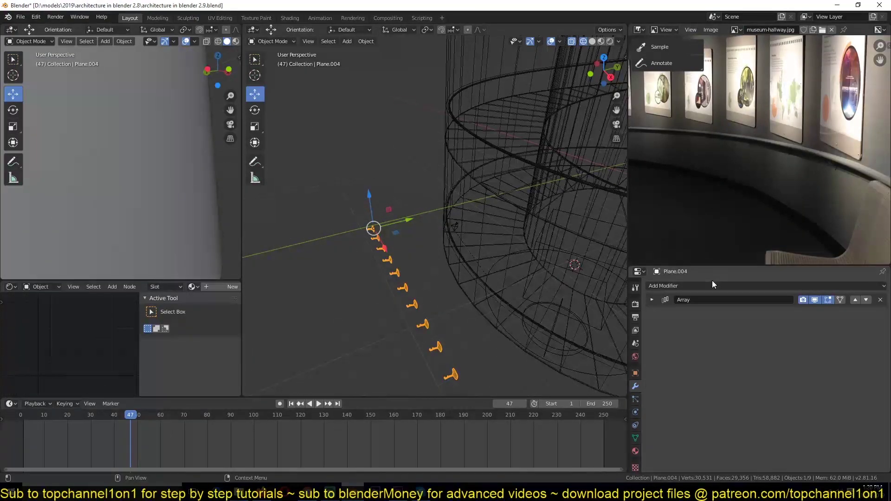
left_click(712, 284)
left_click(782, 327)
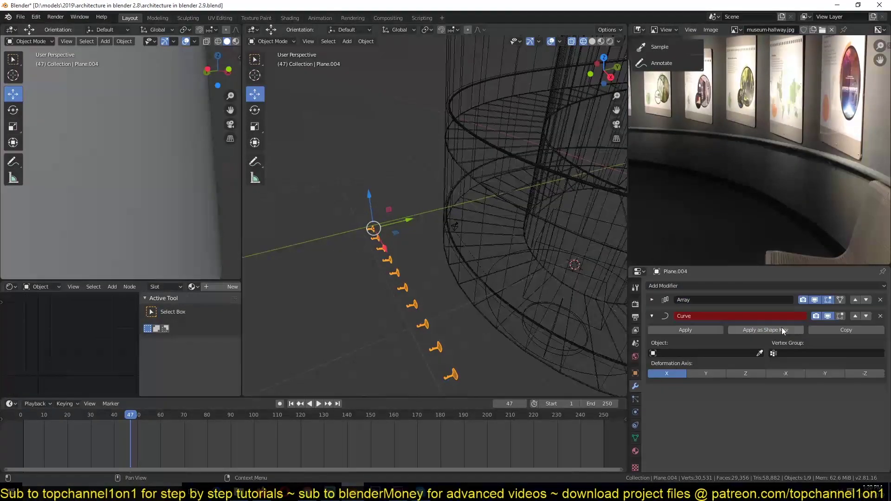
left_click(703, 353)
left_click(692, 388)
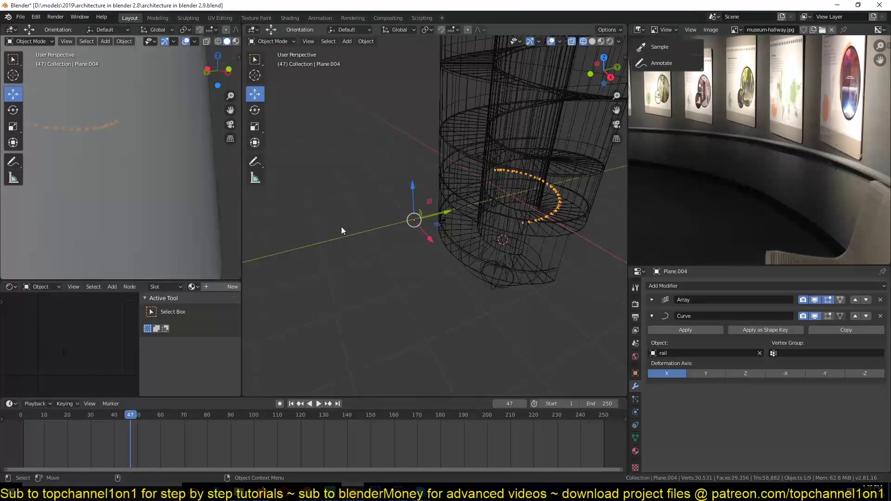
Step: Place the 3D cursor at the rail's origin and snap the bracket array to the cursor
middle_click_drag(466, 255, 422, 252)
scroll(422, 252, "up", 5)
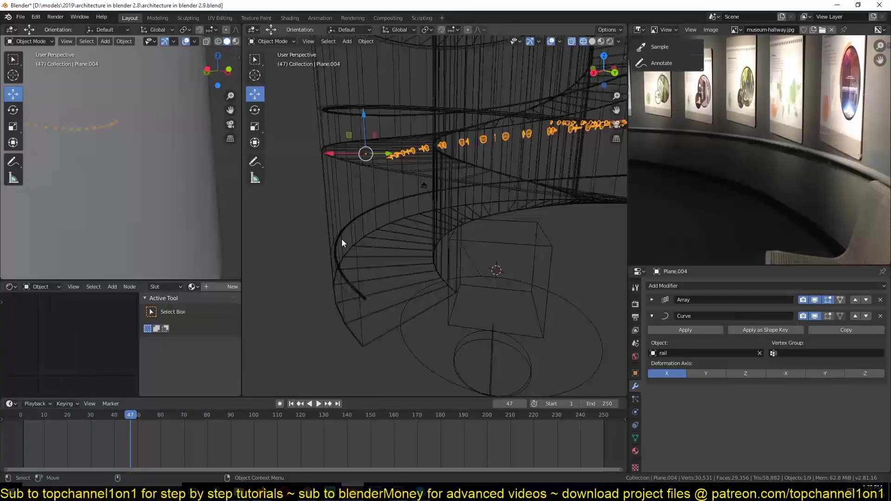
left_click(389, 203)
left_click(382, 204)
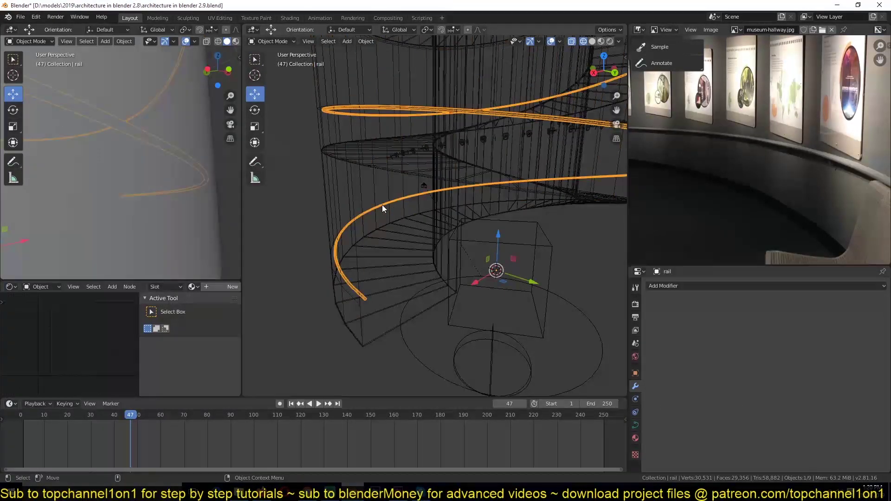
key("shift+s")
left_click(401, 259)
left_click(427, 149)
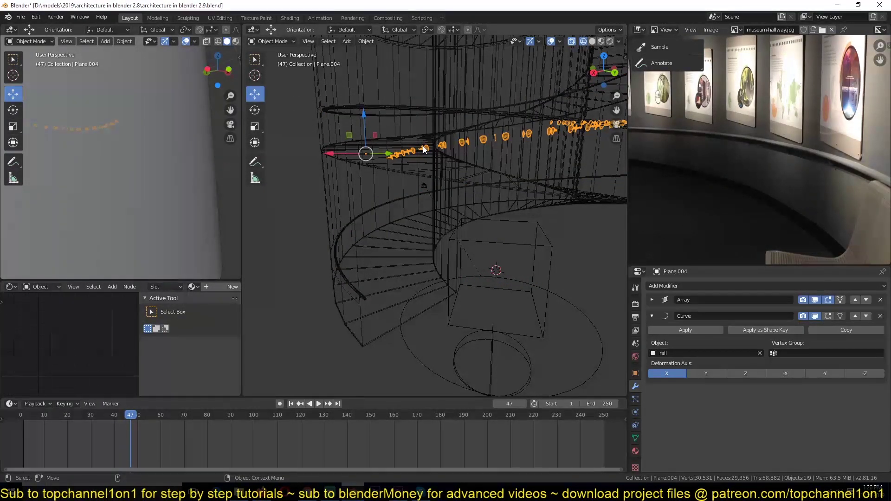
key("shift+s")
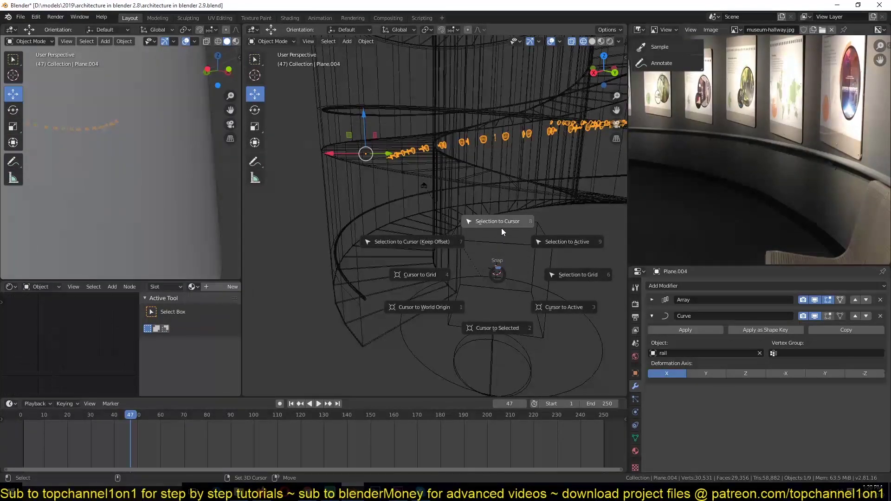
left_click(504, 219)
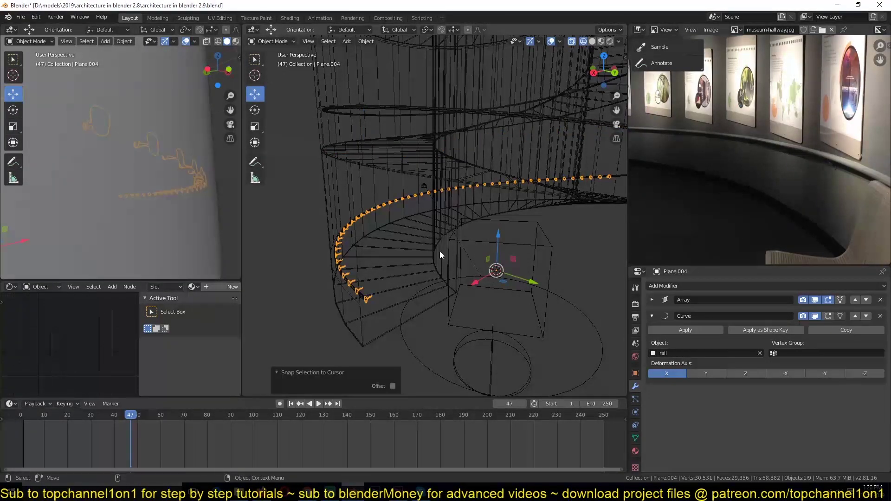
Step: Switch to solid shading and examine how the brackets are oriented at the lower end of the rail
key("shift+z")
middle_click_drag(342, 262, 310, 260)
scroll(310, 260, "up", 6)
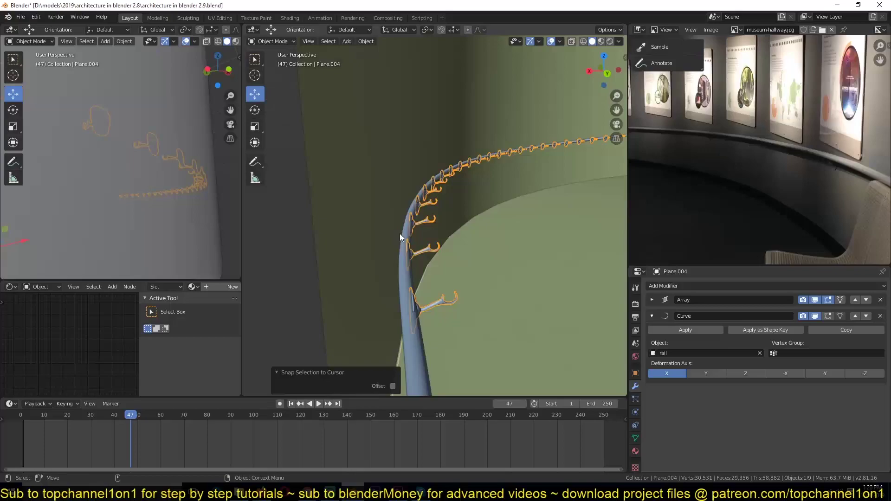
middle_click_drag(399, 235, 401, 217)
middle_click_drag(291, 257, 453, 219)
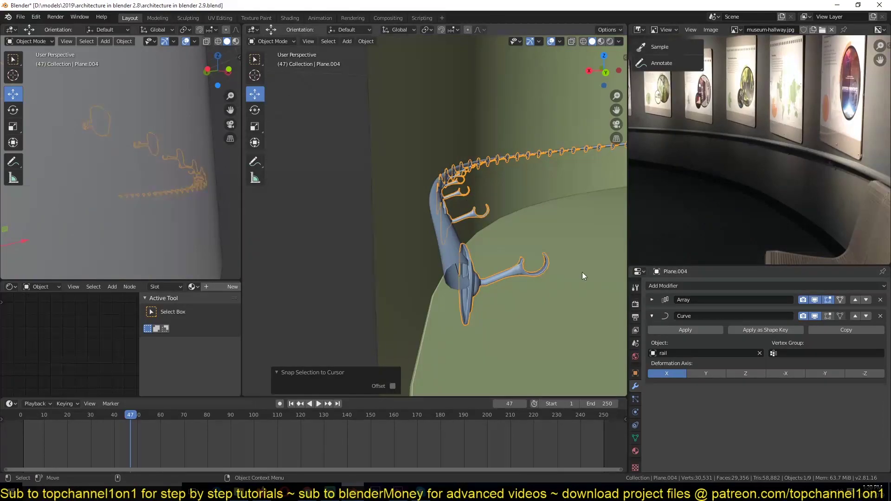
Step: Try the Y deformation axis and a rotation about the global X axis on the brackets
left_click(715, 371)
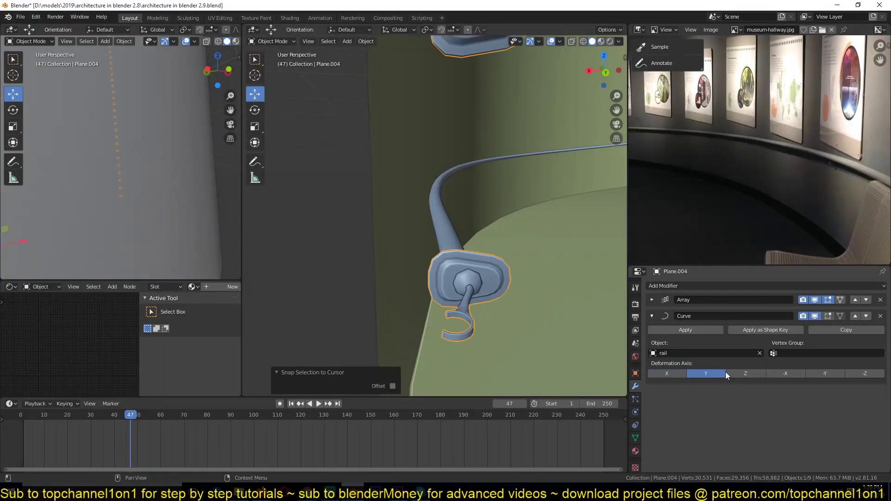
left_click(658, 371)
key("r")
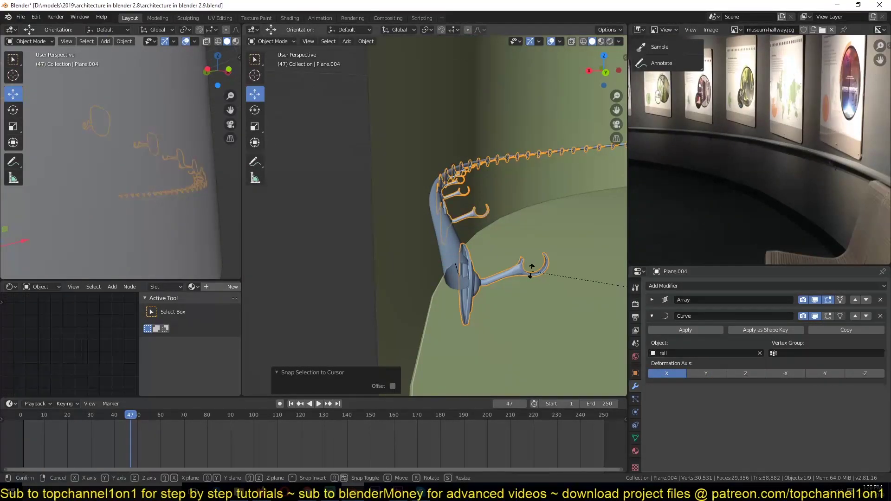
key("y")
key("x")
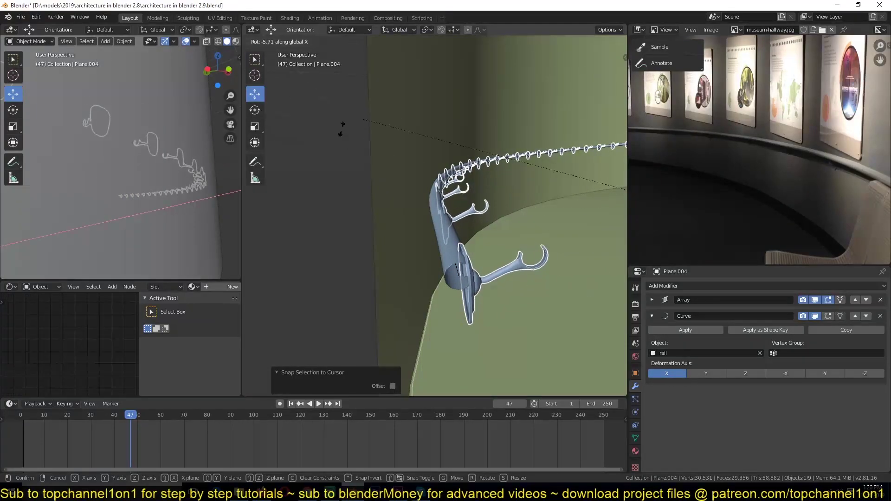
right_click(484, 121)
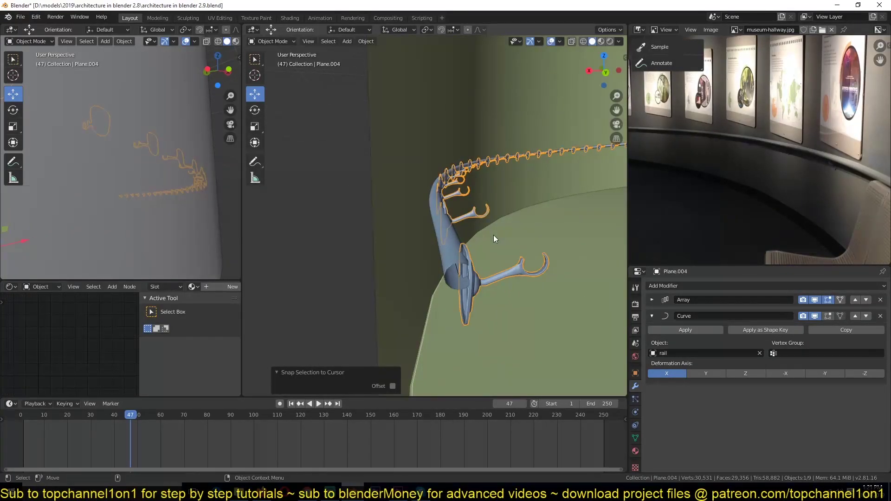
Step: Move the bracket array along the global Y axis so the hooks reach under the rail
scroll(494, 235, "down", 3)
middle_click_drag(494, 234, 476, 235)
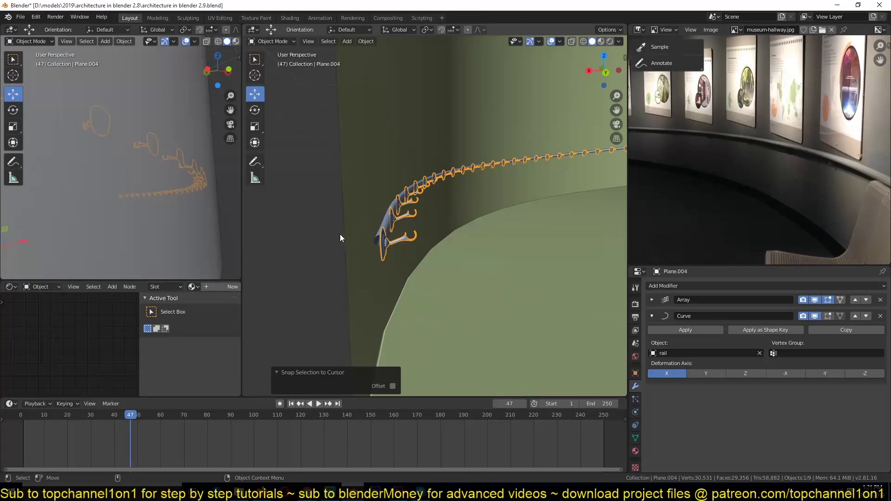
key("g")
right_click(405, 237)
key("g")
key("y")
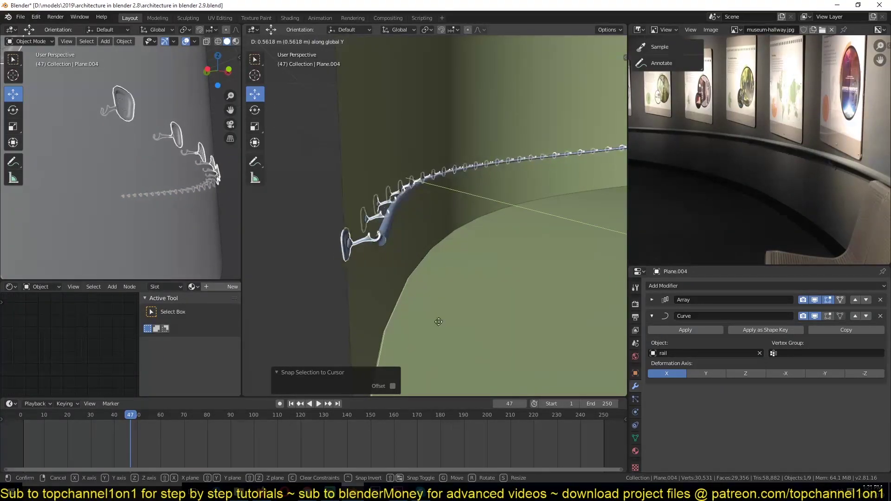
left_click(458, 258)
Step: Scale the brackets by about 1.045 and lower them about 0.111 m along Z to cradle the rail
middle_click_drag(420, 237, 408, 262)
key("s")
left_click(414, 254)
key("g")
key("z")
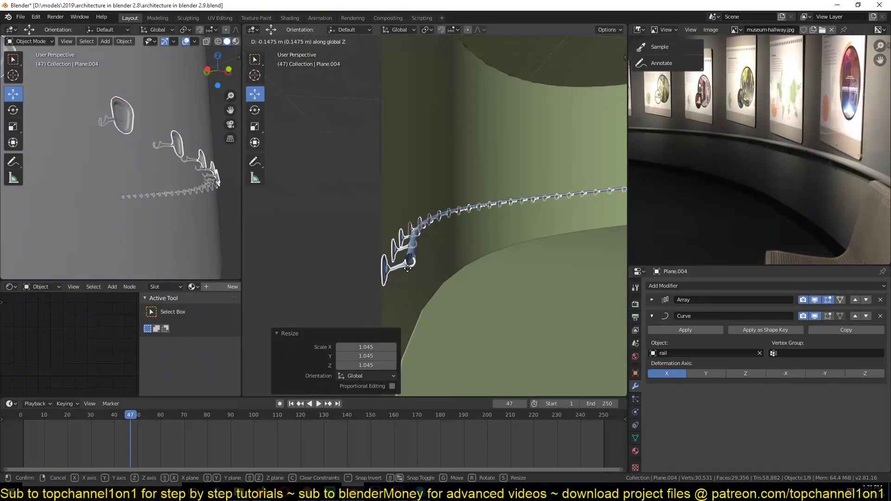
left_click(408, 266)
Step: Shift the brackets about 0.684 m along X, scale them up slightly to fit the rail, and deselect them
middle_click_drag(408, 266, 478, 264)
scroll(423, 255, "up", 3)
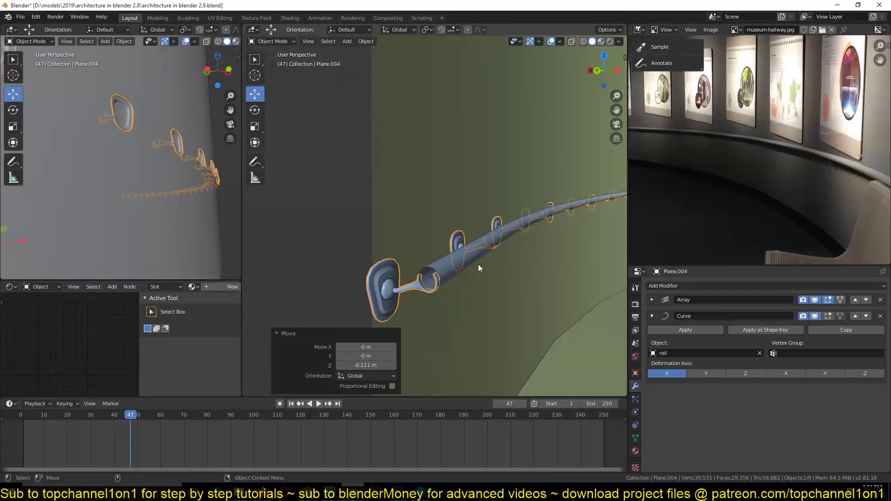
key("g")
key("x")
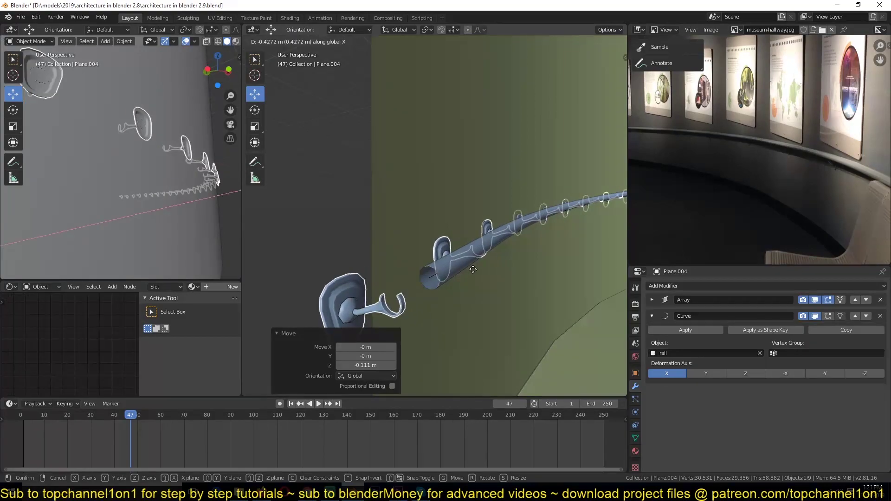
left_click(461, 279)
key("s")
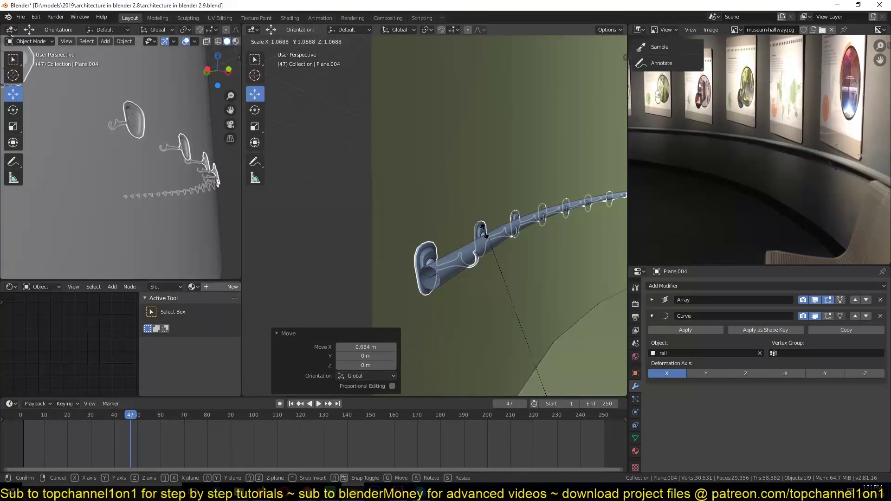
left_click(494, 258)
key("alt+a")
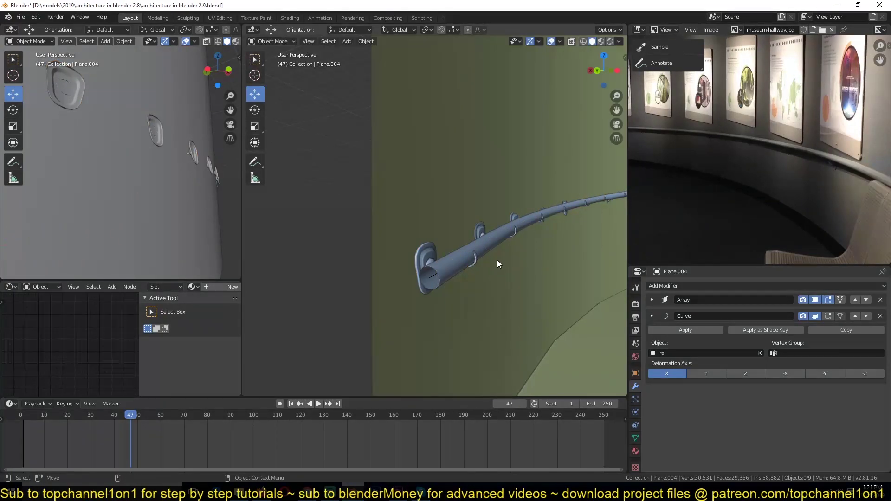
Step: Save the Blender file after viewing the bracket row along the handrail
middle_click_drag(497, 260, 376, 277)
scroll(466, 261, "down", 5)
key("ctrl+s")
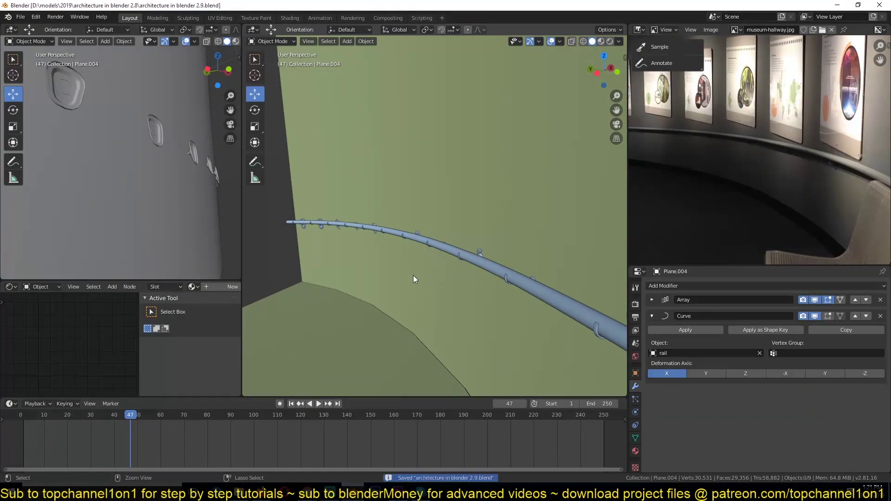
Step: Select the bracket array and move it about -0.0757 m along the global Y axis so the wall plates sit clear of the wall
scroll(421, 268, "up", 2)
scroll(422, 268, "up", 2)
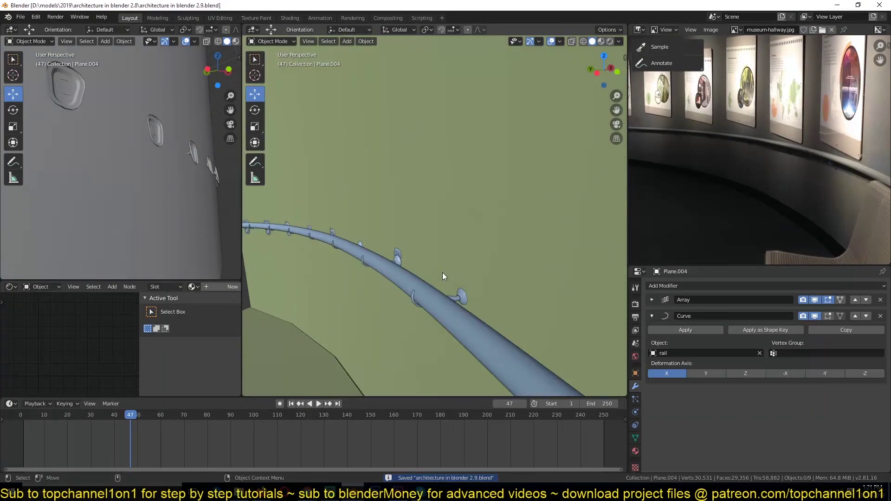
middle_click_drag(442, 272, 426, 260)
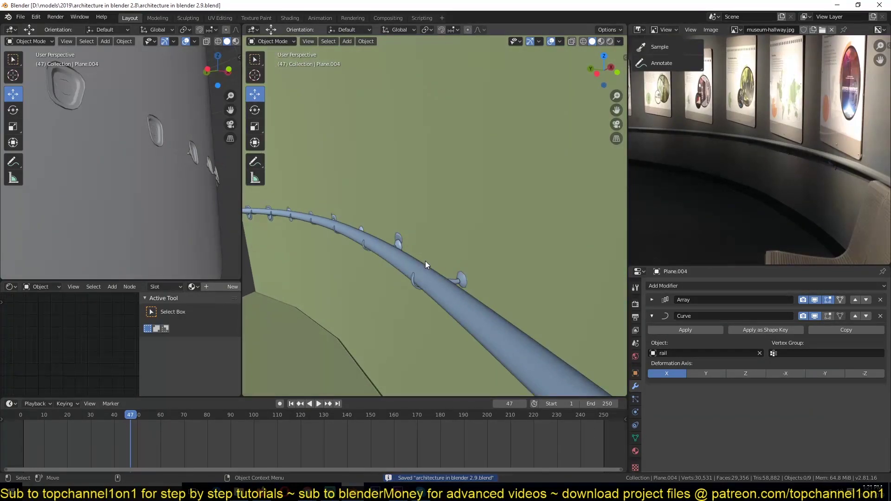
key("KP_0")
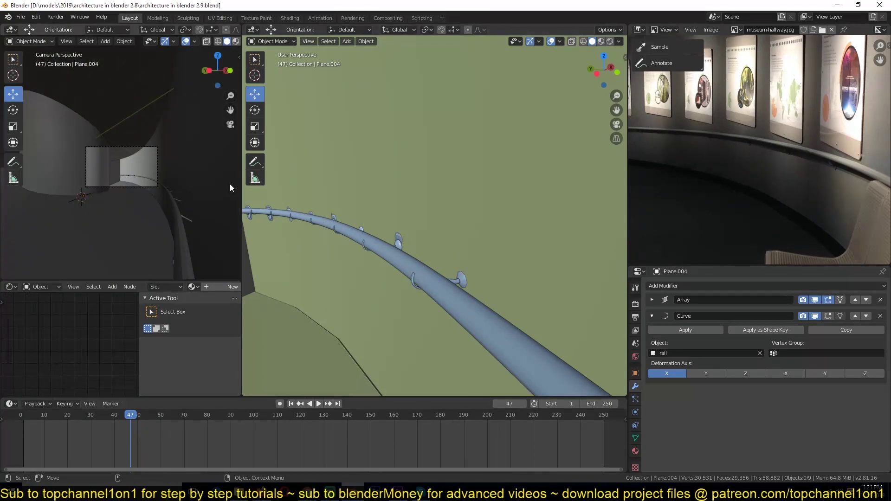
scroll(178, 216, "up", 3)
middle_click_drag(178, 216, 183, 168, "shift")
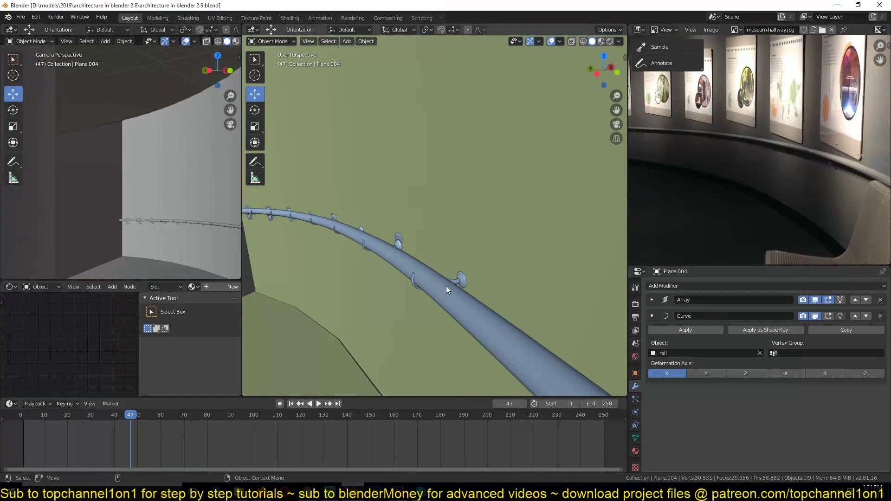
left_click(456, 279)
key("g")
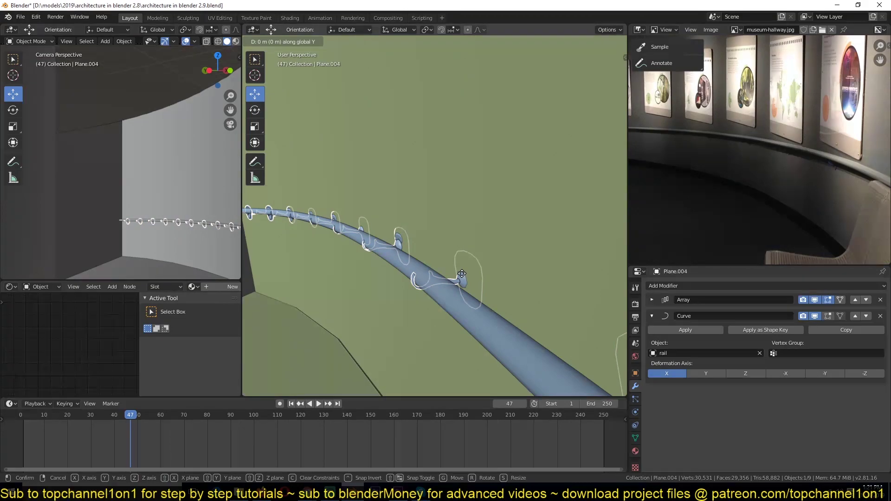
key("y")
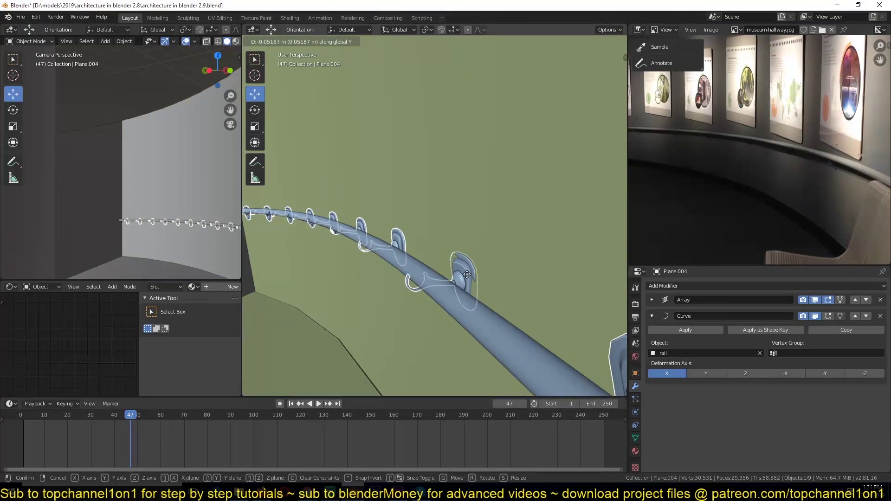
left_click(467, 277)
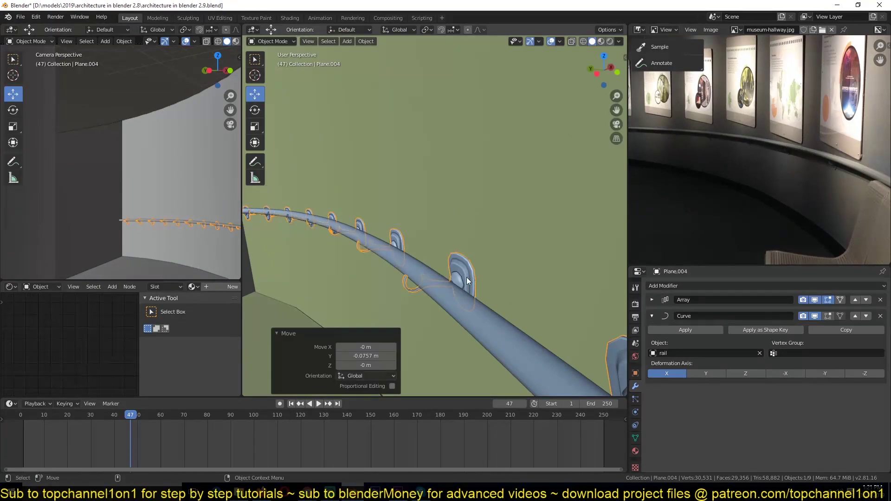
Step: Open the bracket mesh in Edit Mode, show it in a right orthographic wireframe view, and clear the vertex selection
key("Tab")
key("KP_Decimal")
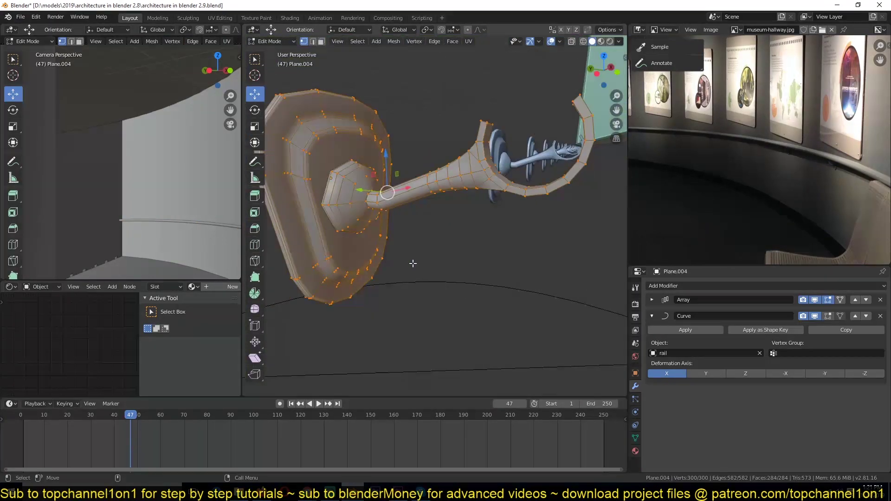
scroll(413, 258, "down", 2)
key("KP_1")
key("KP_3")
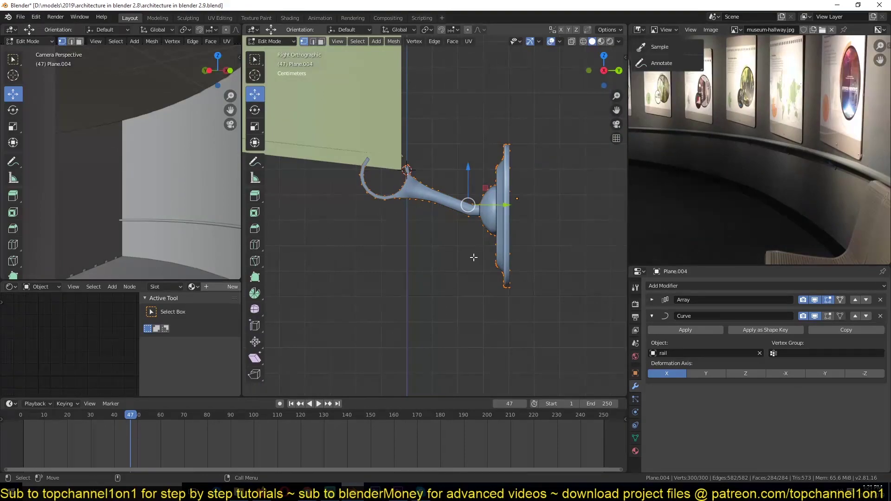
middle_click_drag(473, 257, 474, 289, "shift")
key("z")
left_click(384, 283)
scroll(394, 232, "up", 4)
key("alt+a")
scroll(395, 233, "down", 1)
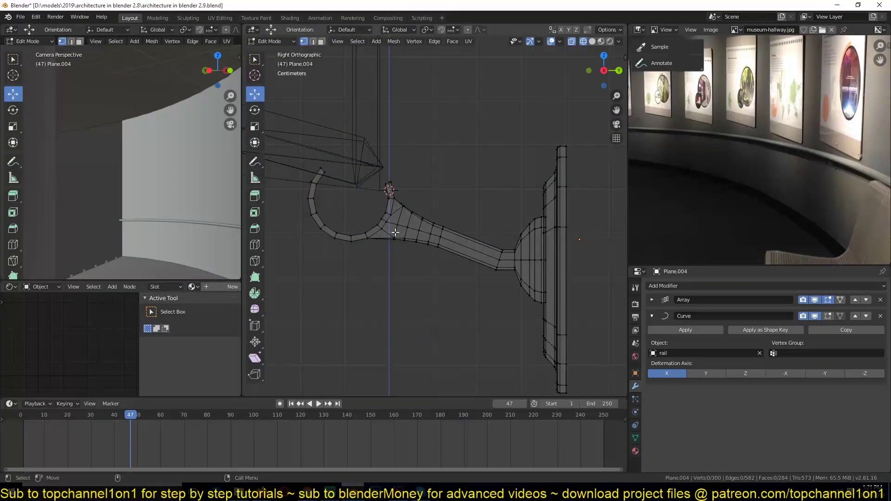
Step: Circle-select the bracket's hook and flared arm vertices, move them about 0.06 m toward the wall plate, and return to solid Object Mode
key("c")
left_click_drag(397, 222, 329, 190)
right_click(329, 190)
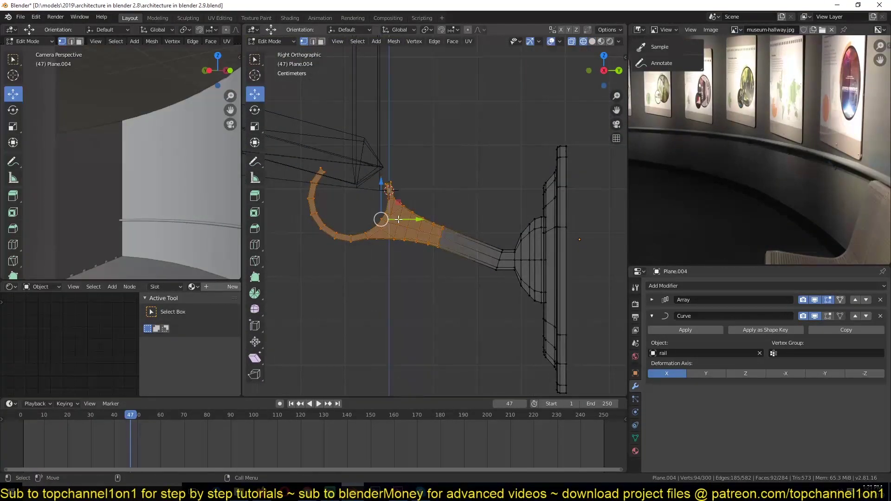
key("g")
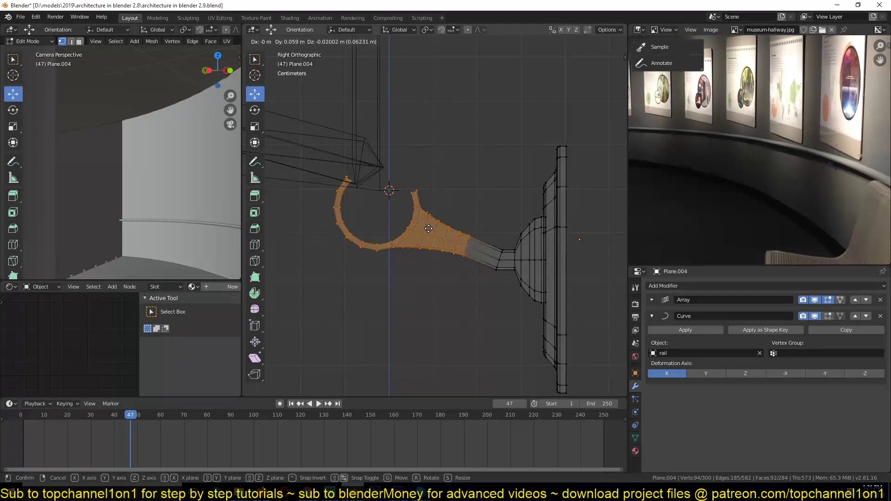
left_click(430, 229)
key("Tab")
key("z")
left_click(504, 232)
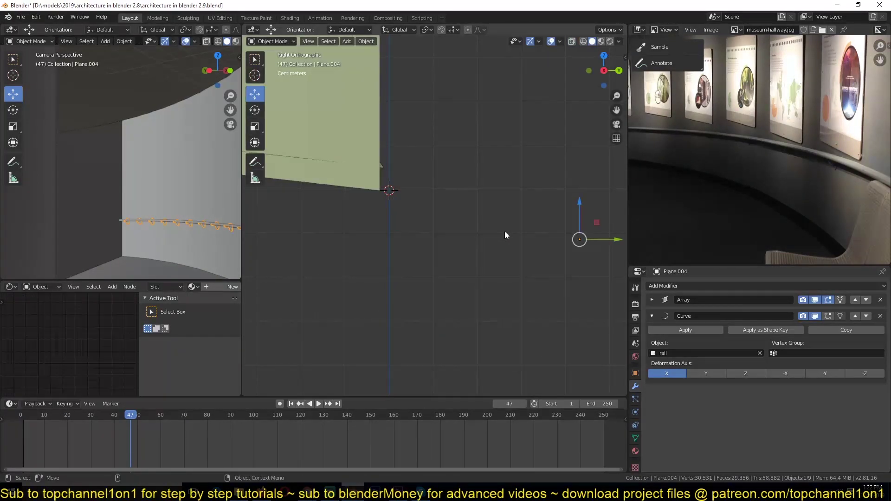
Step: Examine how the brackets sit on the rail from the camera and nearby, and deselect them
key("KP_0")
scroll(505, 231, "up", 4)
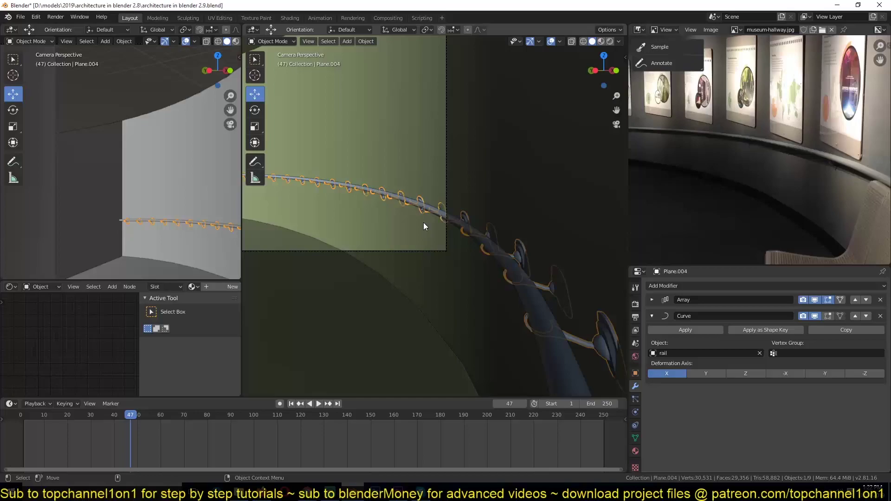
middle_click_drag(424, 227, 447, 235)
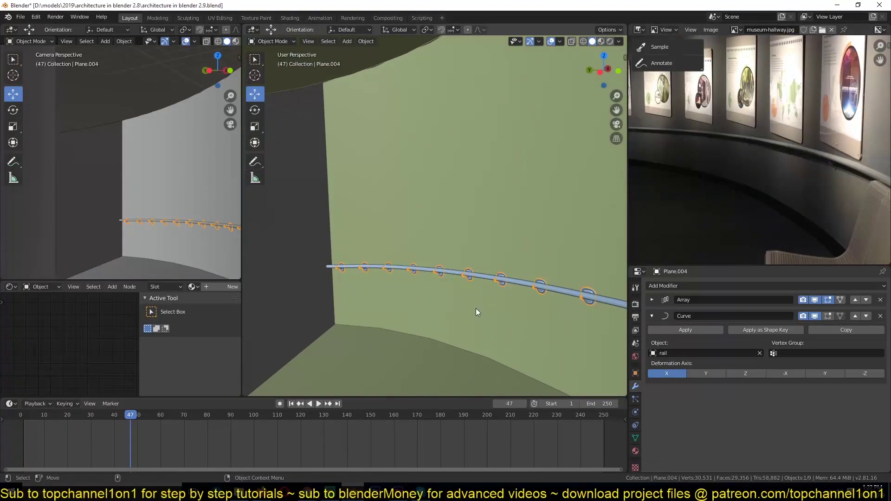
scroll(476, 308, "up", 1)
key("alt+a")
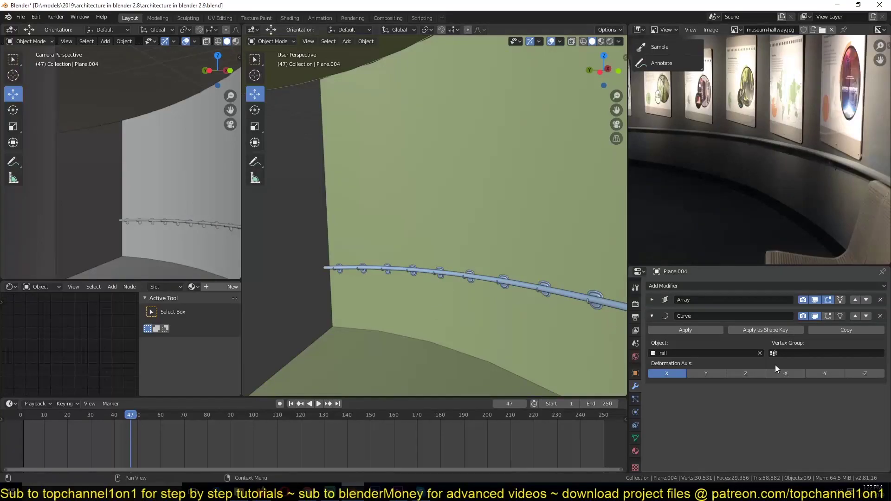
Step: Expand the brackets' Array modifier settings and reselect the bracket array in a wireframe view of the staircase
left_click(651, 299)
scroll(402, 266, "down", 4)
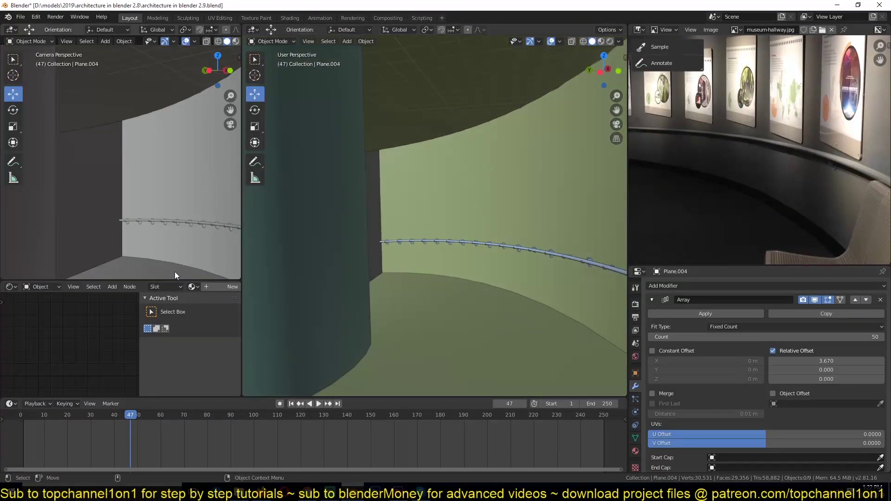
scroll(174, 271, "down", 3)
scroll(579, 272, "down", 3)
key("shift+z")
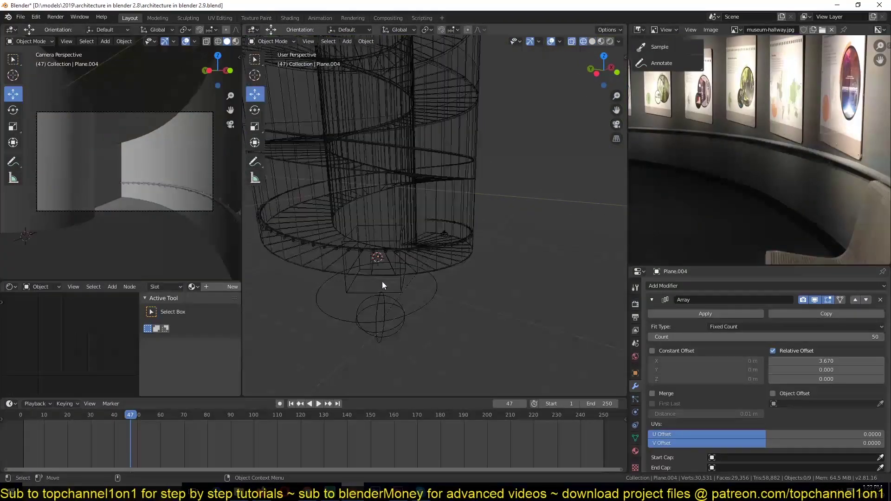
scroll(520, 292, "up", 3)
left_click(490, 279)
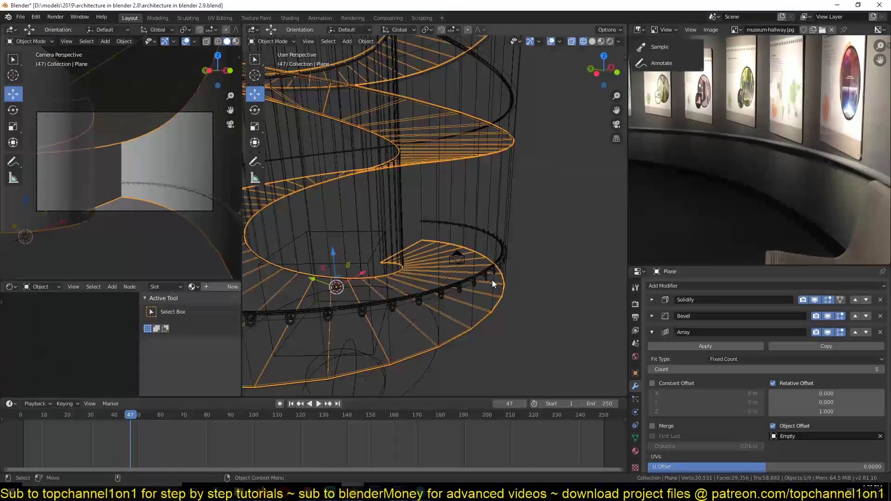
left_click(486, 273)
left_click(487, 276)
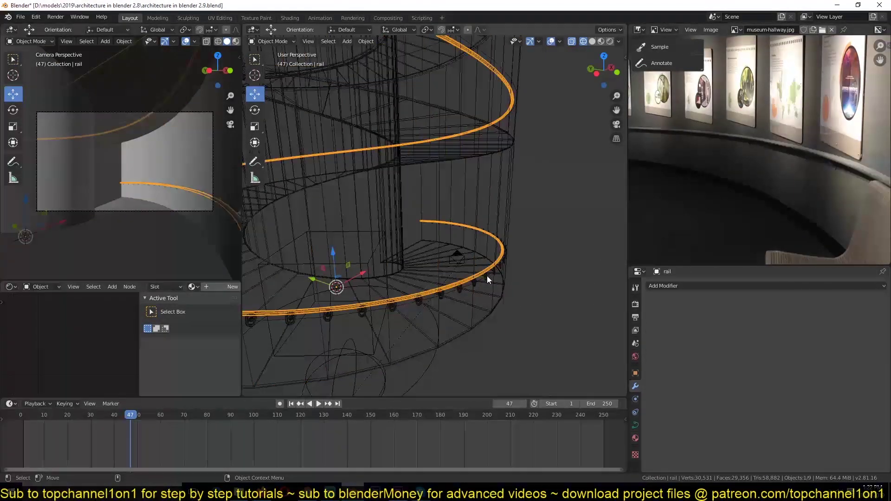
left_click(486, 275)
Step: Space the brackets farther apart along the rail by setting the Array's relative X offset to 13.140
left_click_drag(821, 364, 863, 364)
scroll(487, 256, "down", 3)
middle_click_drag(487, 253, 531, 264)
scroll(531, 264, "up", 1)
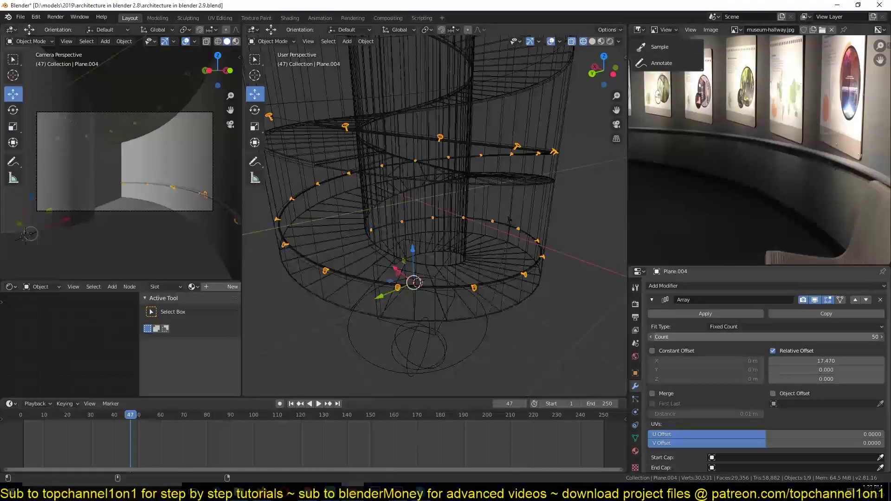
left_click_drag(858, 360, 822, 360)
scroll(492, 233, "down", 3)
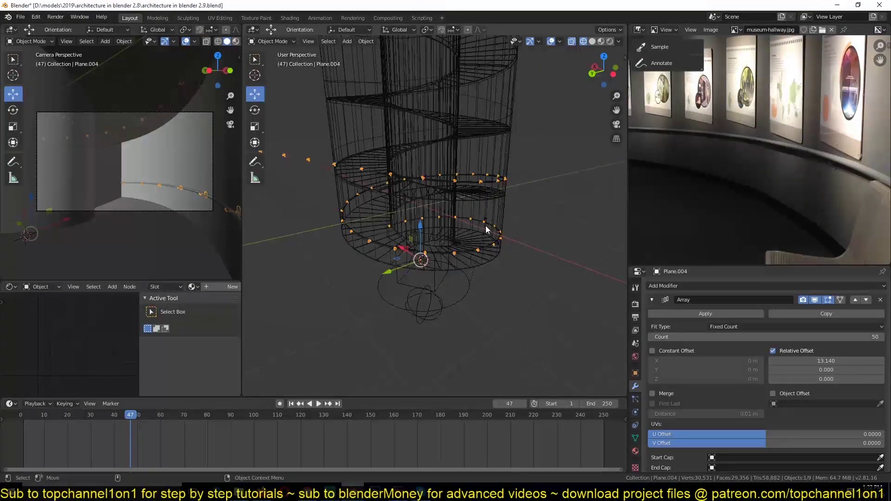
middle_click_drag(485, 226, 491, 231)
scroll(491, 231, "up", 1)
scroll(491, 231, "up", 1)
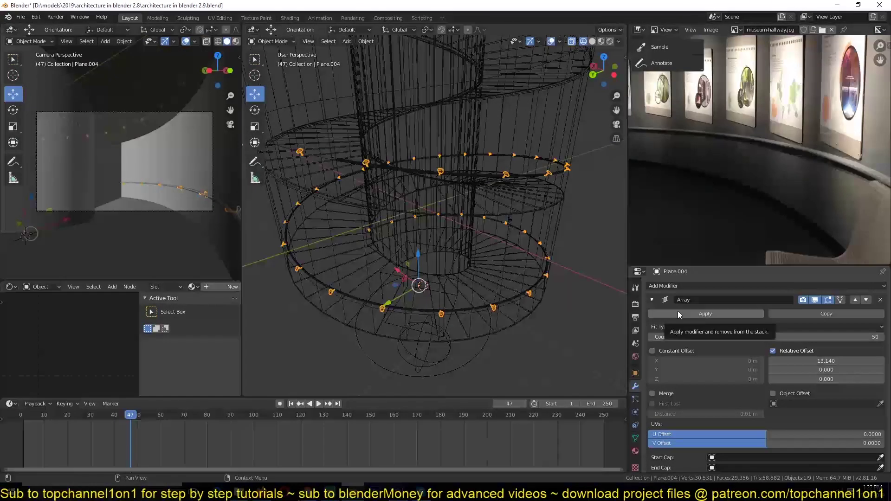
Step: Set the bracket Array's count to 37 and deselect the brackets
left_click(658, 300)
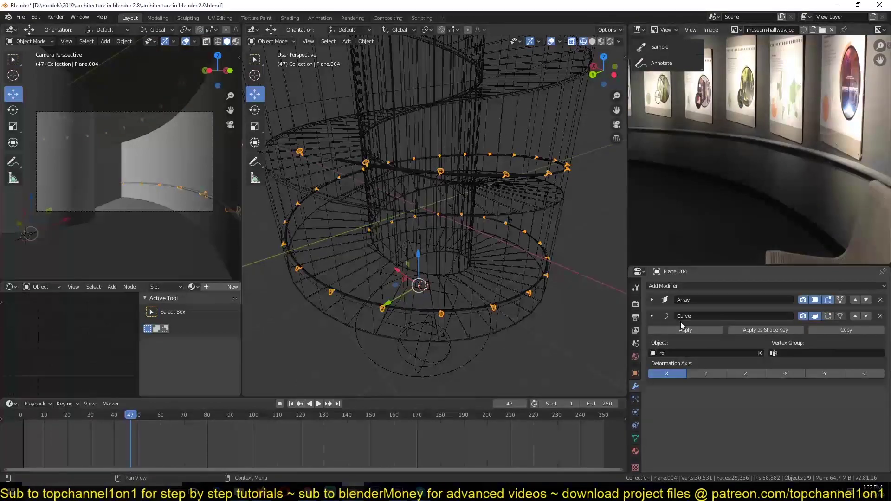
left_click(651, 300)
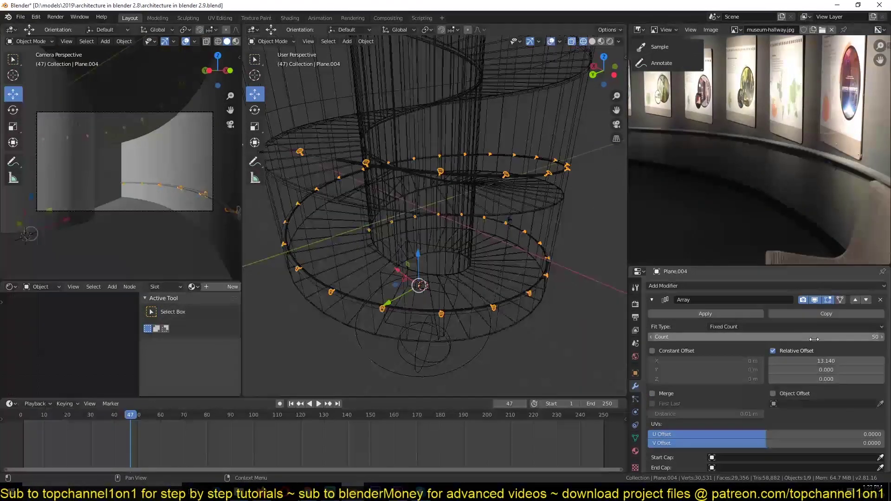
left_click(840, 337)
type("50")
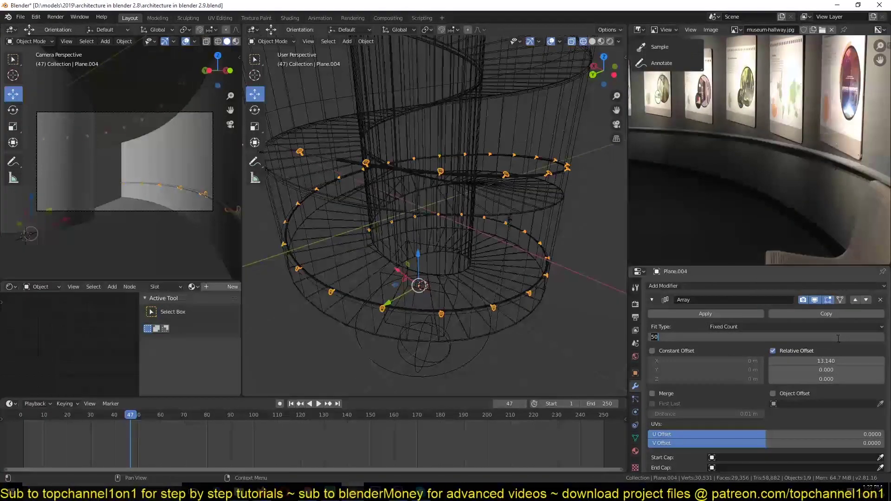
type("25")
key("Return")
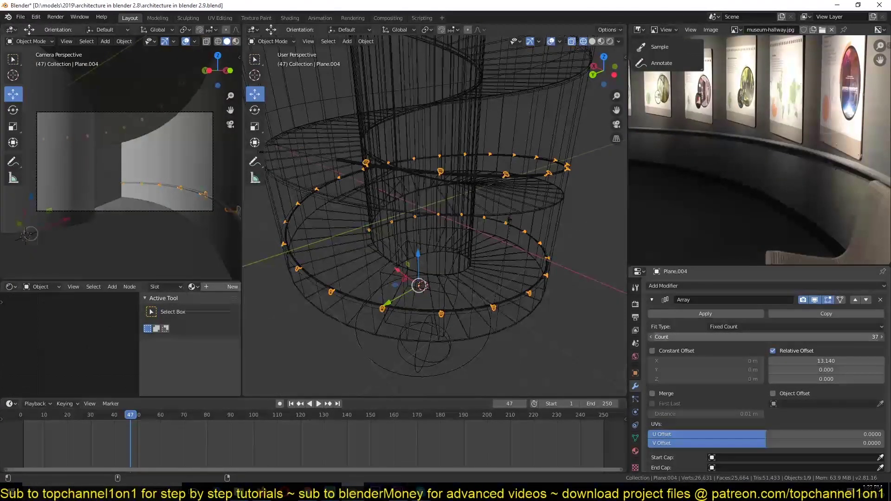
scroll(327, 227, "down", 7)
middle_click_drag(327, 227, 409, 234)
scroll(408, 234, "up", 6)
key("alt+a")
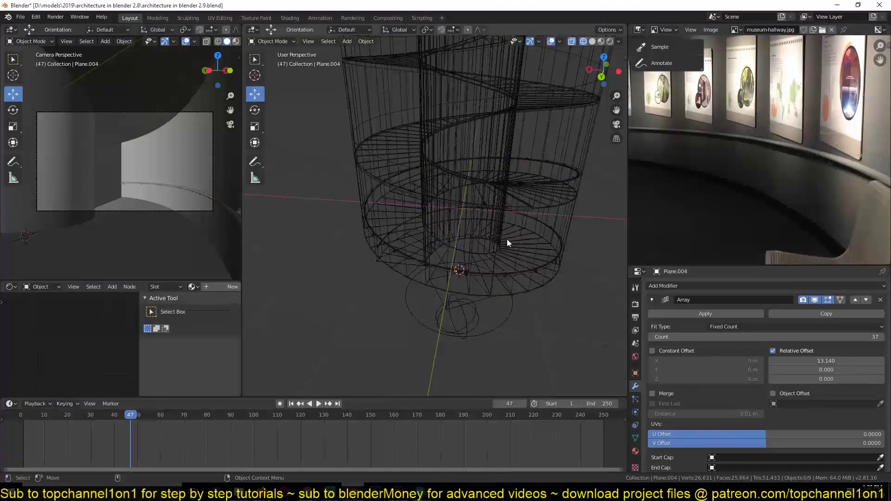
Step: Examine the bracket spacing in solid shading from outside the tower and through the camera
key("shift+z")
scroll(562, 237, "up", 6)
middle_click_drag(556, 235, 484, 121)
scroll(477, 120, "down", 6)
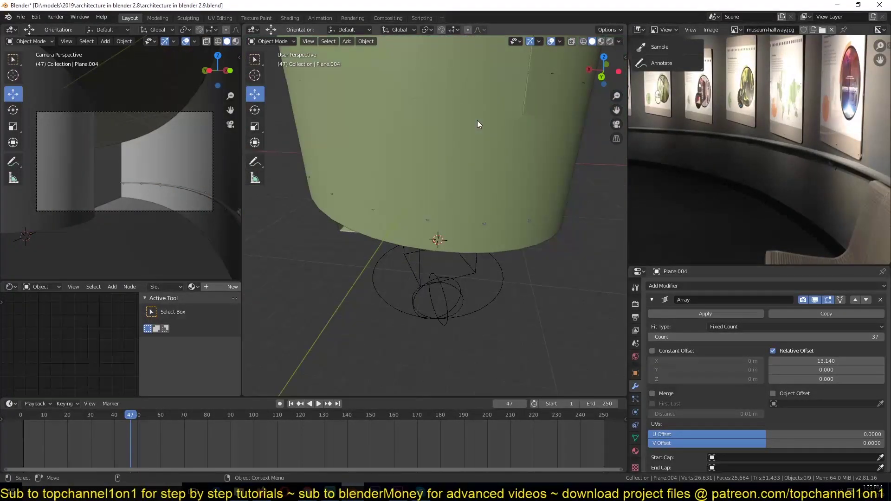
key("KP_0")
scroll(477, 121, "up", 1)
scroll(490, 196, "down", 3)
middle_click_drag(364, 188, 397, 272, "shift")
scroll(397, 271, "down", 1)
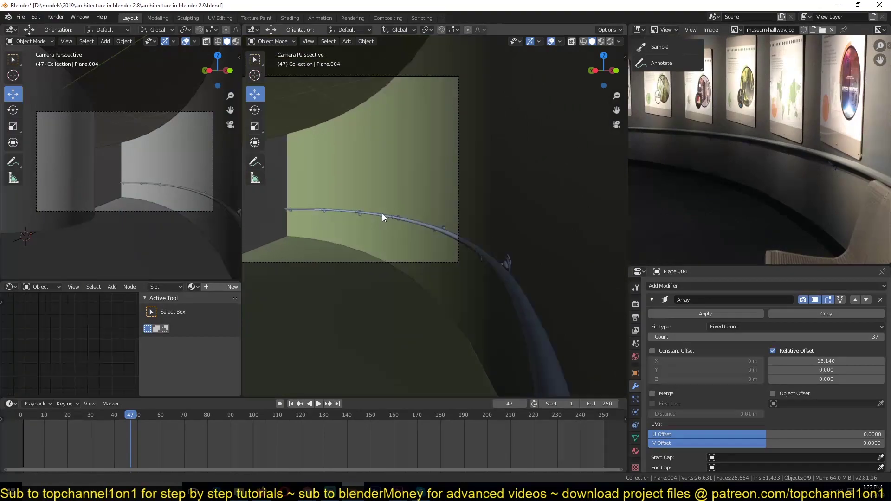
scroll(404, 204, "down", 2)
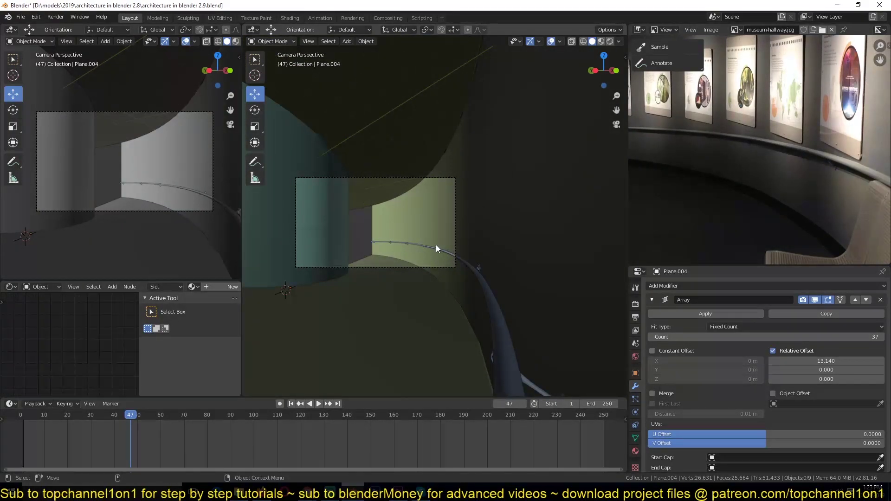
Step: Select the handrail curve in a wireframe view of the staircase and save the file
key("KP_7")
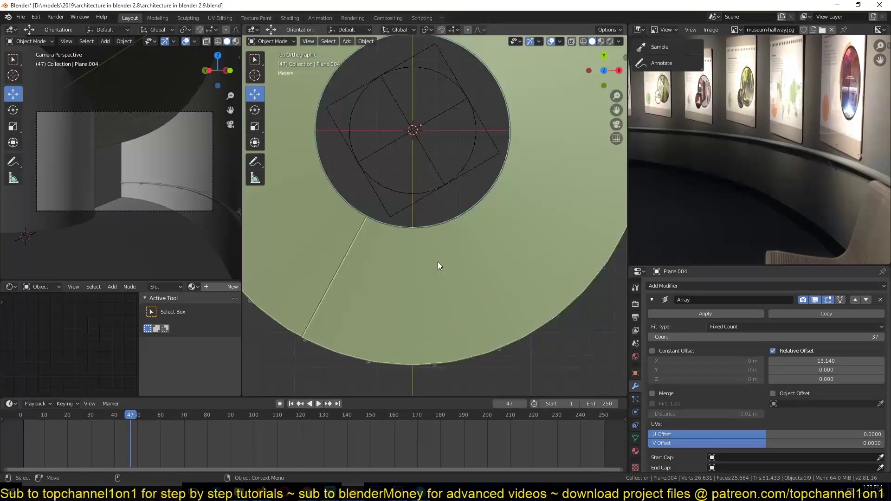
key("shift+z")
scroll(374, 244, "up", 2)
mouse_move(412, 232)
middle_mouse_down()
mouse_move(472, 258)
mouse_move(533, 249)
mouse_move(525, 250)
mouse_move(550, 207)
mouse_move(455, 236)
mouse_move(488, 251)
mouse_move(459, 226)
mouse_move(474, 233)
middle_mouse_up()
key("shift+z")
scroll(550, 207, "up", 3)
key("shift+z")
left_click(513, 264)
key("ctrl+s")
Step: Save the file and add an Array modifier to the handrail curve
scroll(481, 243, "down", 7)
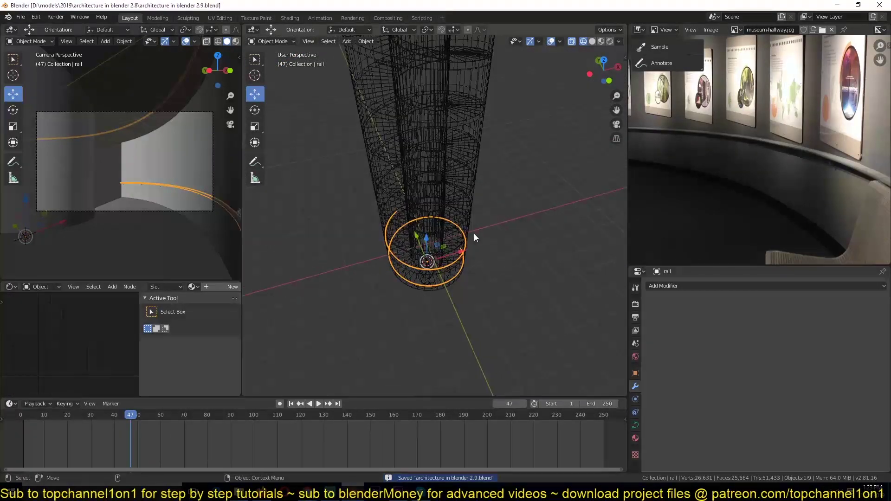
key("KP_1")
scroll(462, 243, "up", 5)
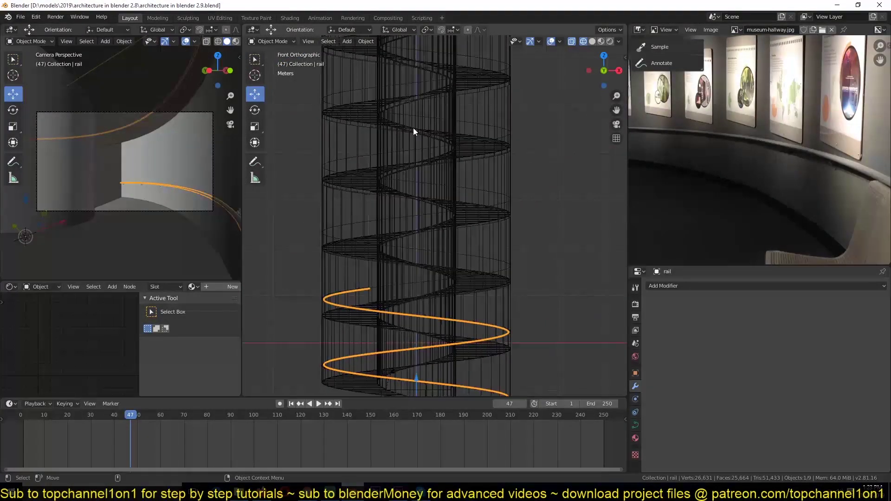
scroll(411, 132, "down", 4)
scroll(438, 84, "up", 2)
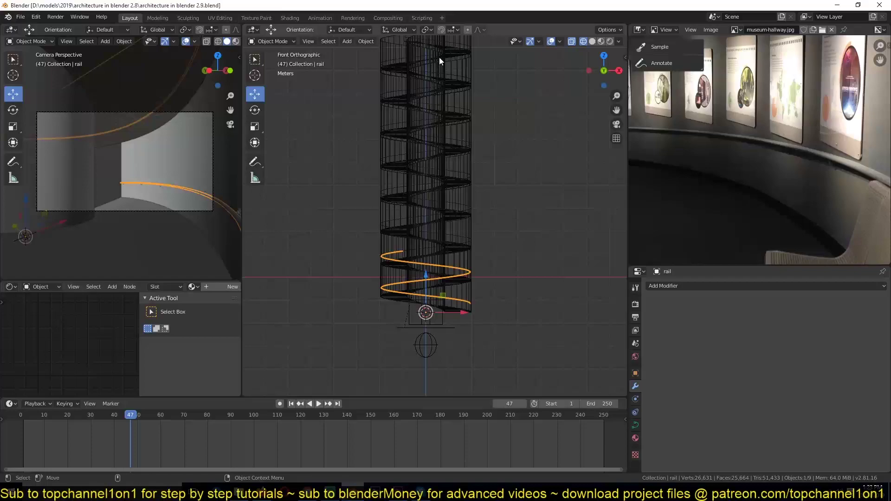
scroll(426, 233, "up", 4)
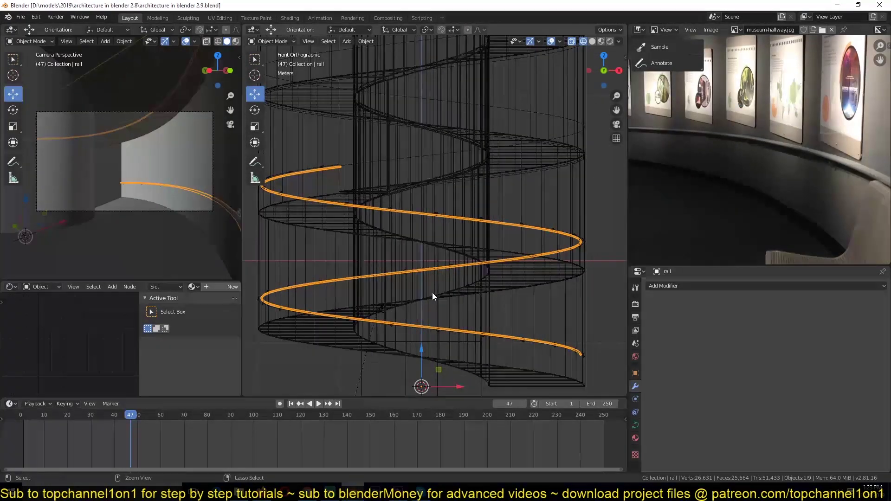
key("ctrl+s")
left_click(696, 286)
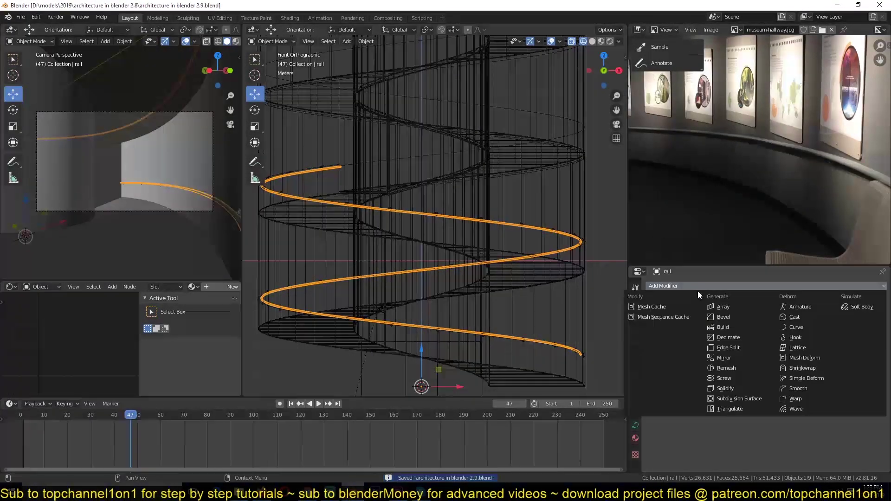
left_click(731, 310)
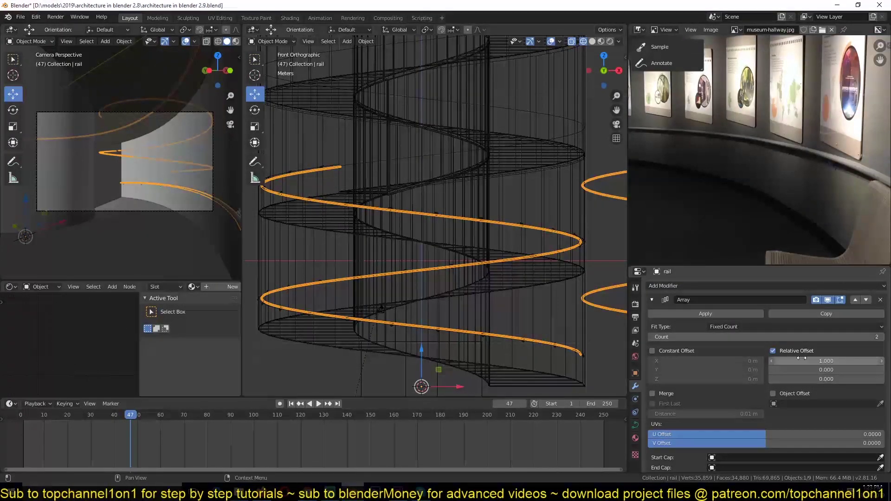
Step: Stack the rail copies vertically by setting the Array's relative offset to 0 in X and 1 in Z
double_click(826, 362)
type("0")
key("Return")
double_click(805, 379)
type("1")
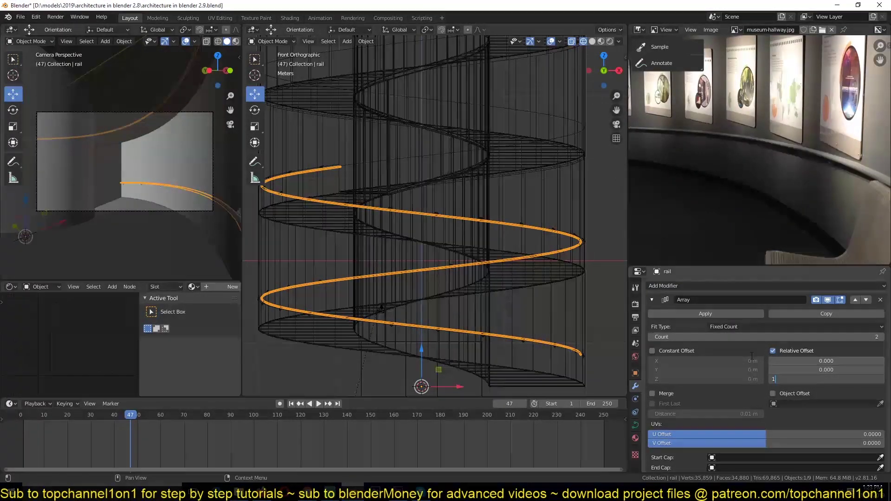
key("Return")
Step: Compare the stacked rail copies with the staircase from above and from the front, and save the file
key("KP_7")
key("KP_1")
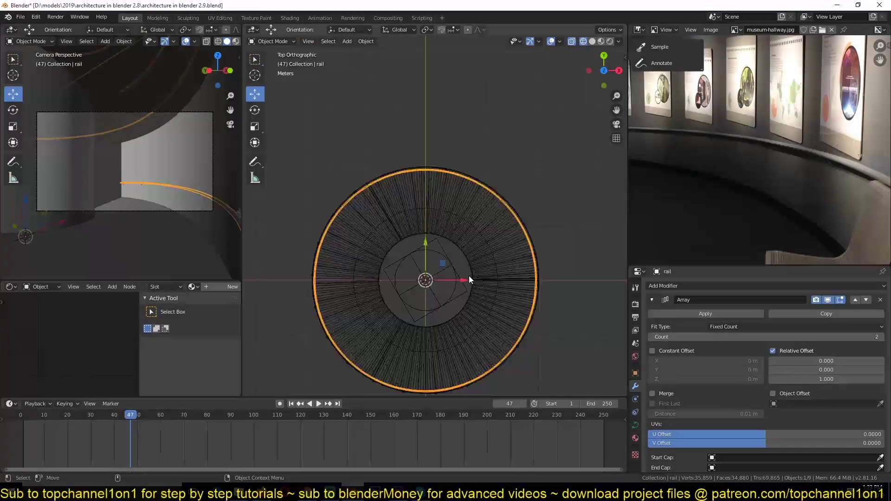
key("KP_7")
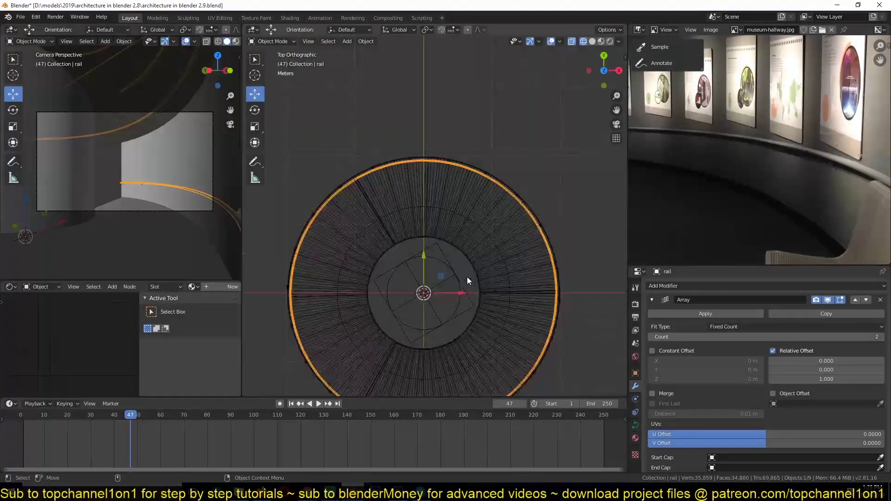
key("KP_1")
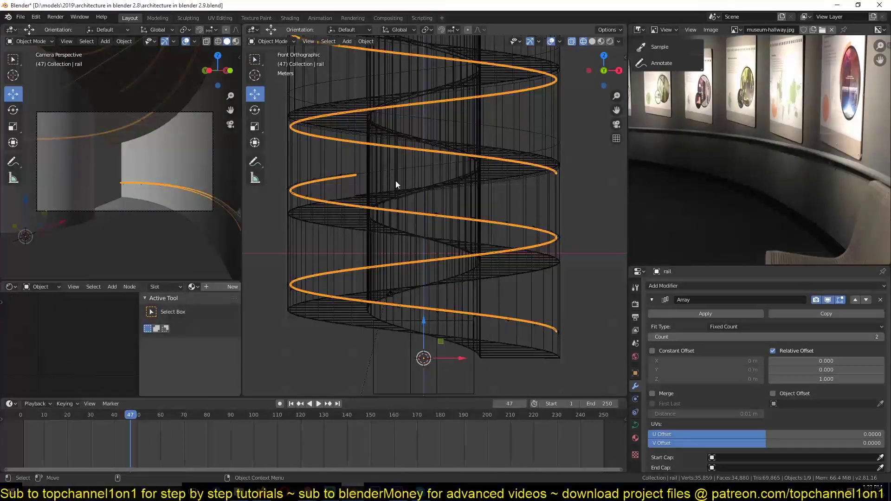
key("KP_7")
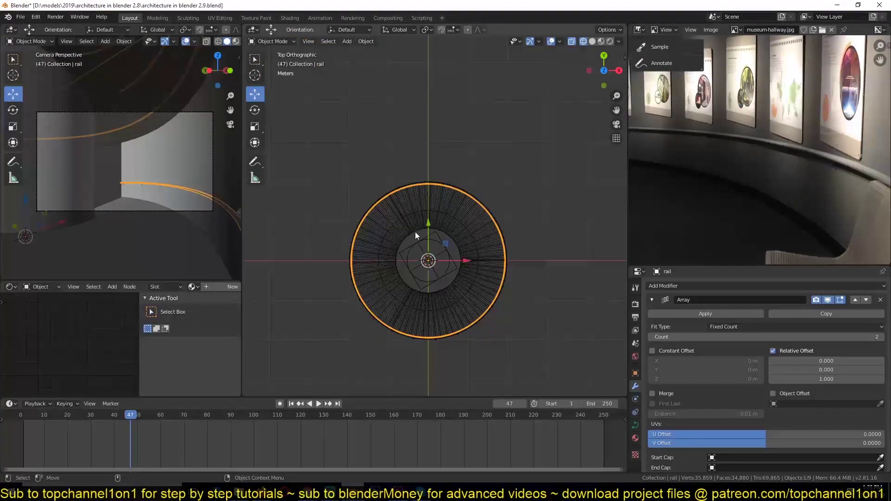
scroll(418, 216, "up", 1)
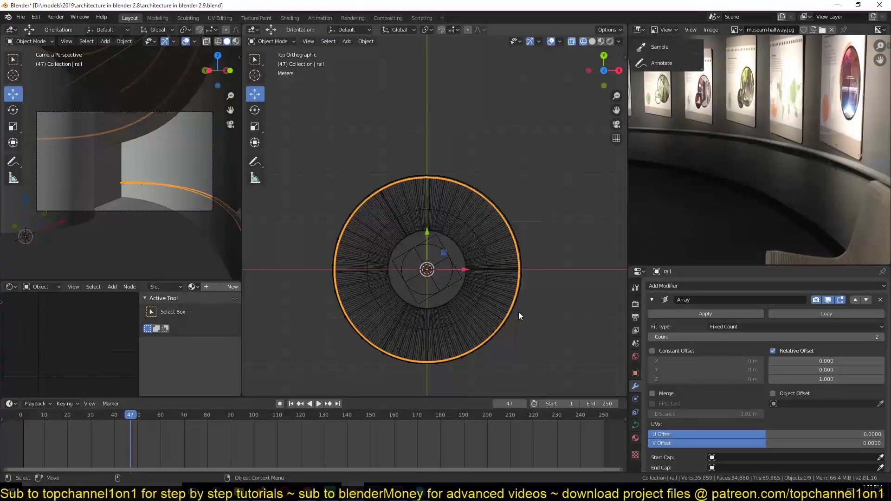
middle_click_drag(519, 312, 508, 237, "shift")
key("ctrl+s")
Step: Enable Object Offset on the rail's Array with Empty.001 as the offset object
scroll(746, 391, "down", 1)
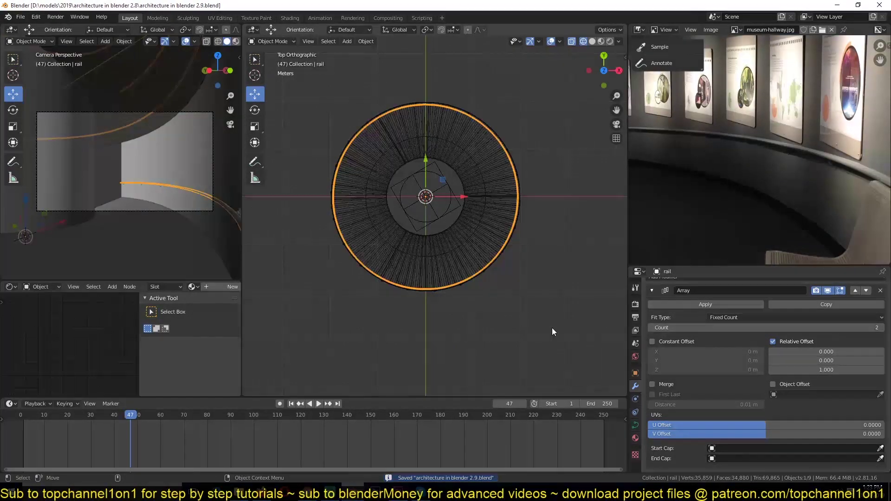
left_click(880, 395)
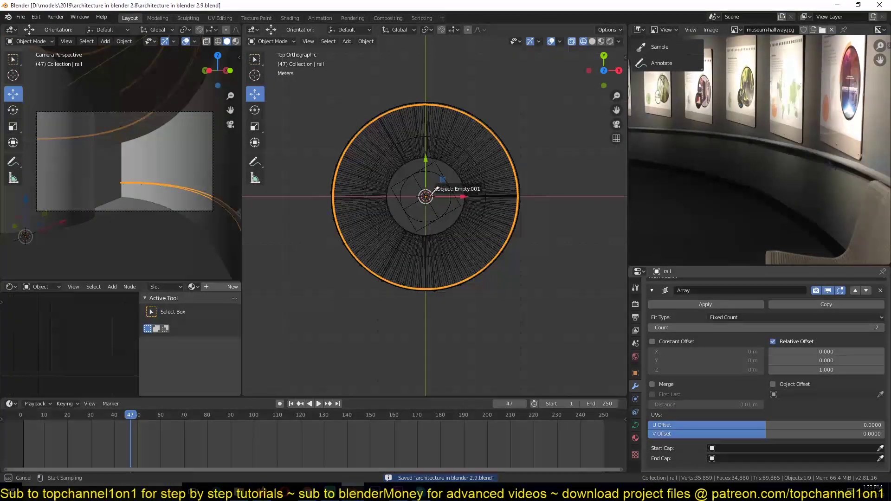
left_click(444, 183)
mouse_move(457, 205)
middle_mouse_down()
mouse_move(465, 246)
mouse_move(449, 204)
middle_mouse_up()
left_click(772, 384)
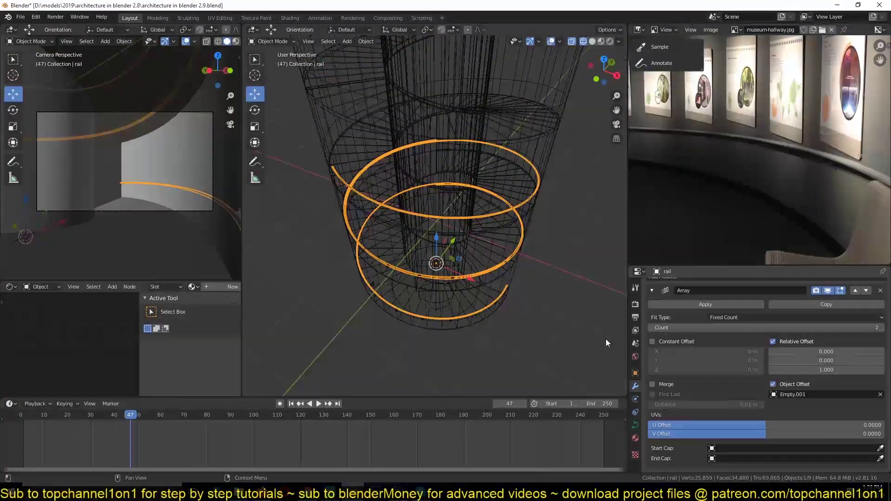
Step: Set the rail Array's relative Z offset to 1.610 and inspect the join between copies in solid shading
key("KP_7")
scroll(468, 309, "up", 2)
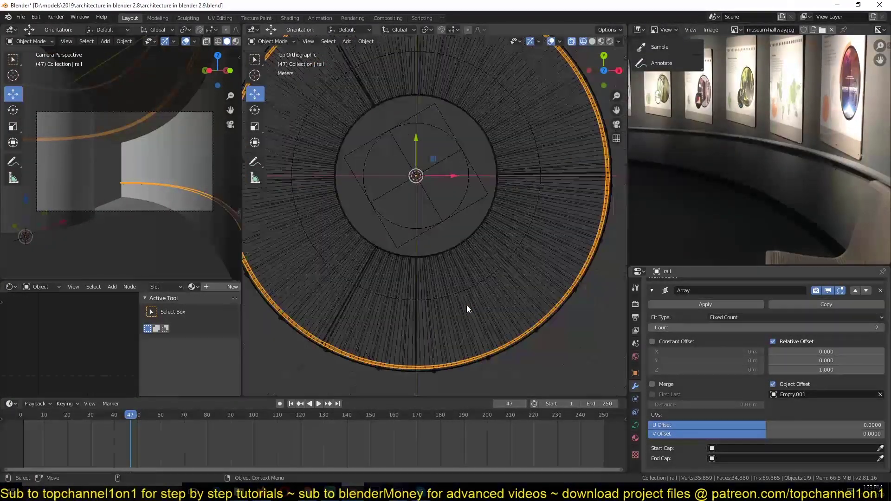
middle_click_drag(467, 305, 462, 270)
scroll(450, 302, "down", 3)
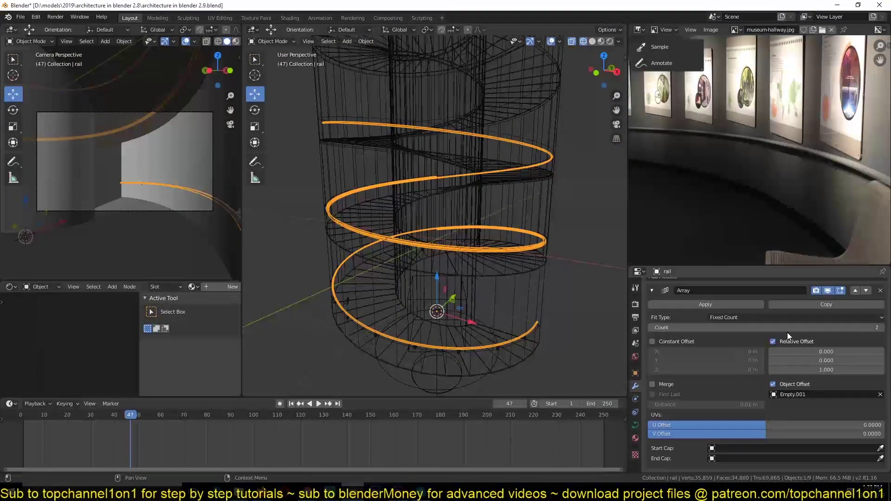
key("KP_1")
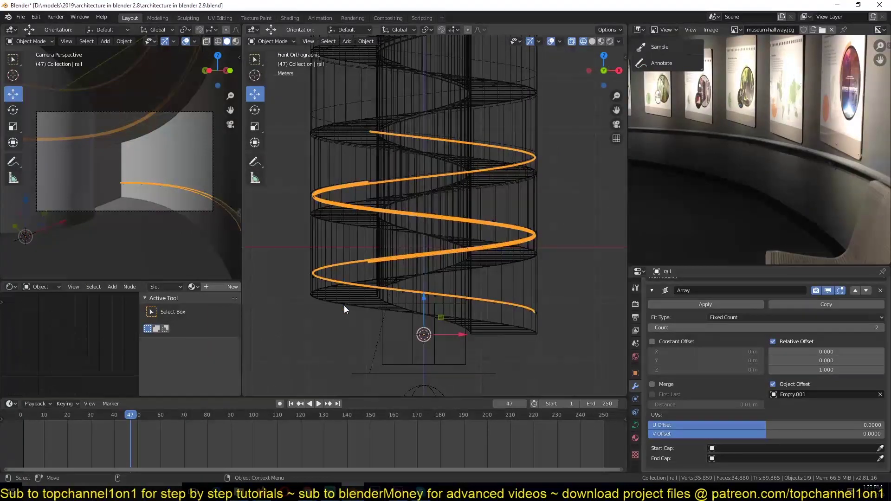
left_click_drag(831, 371, 859, 371)
middle_click_drag(582, 310, 477, 295)
scroll(413, 333, "up", 6)
scroll(502, 302, "up", 2)
scroll(505, 301, "down", 5)
key("KP_1")
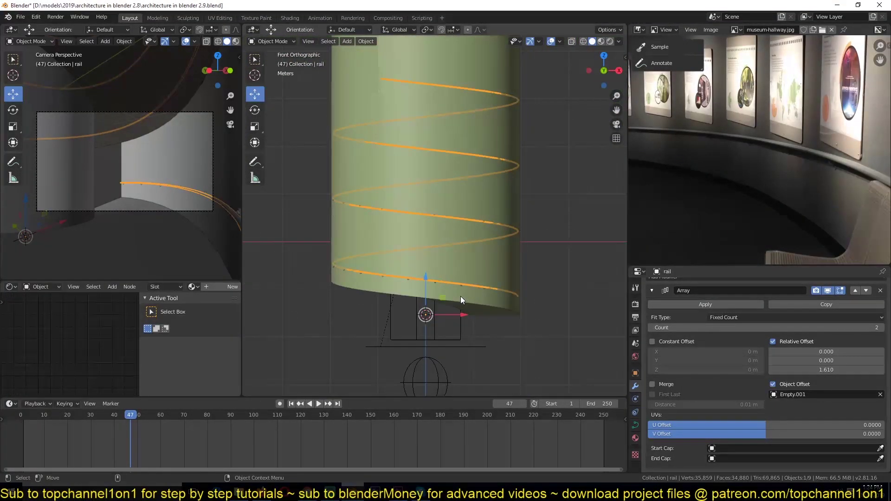
Step: Extend the handrail up the whole staircase in wireframe by raising its Array count to 5
key("shift+z")
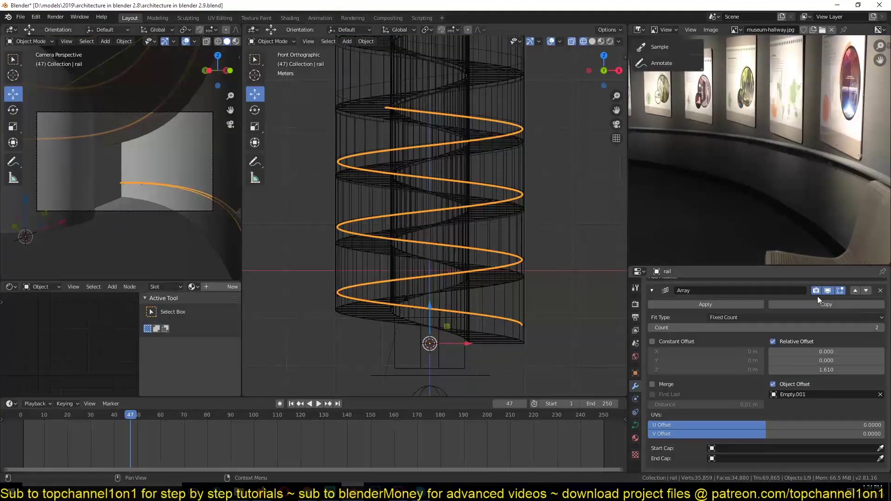
left_click(882, 328)
scroll(461, 294, "down", 5)
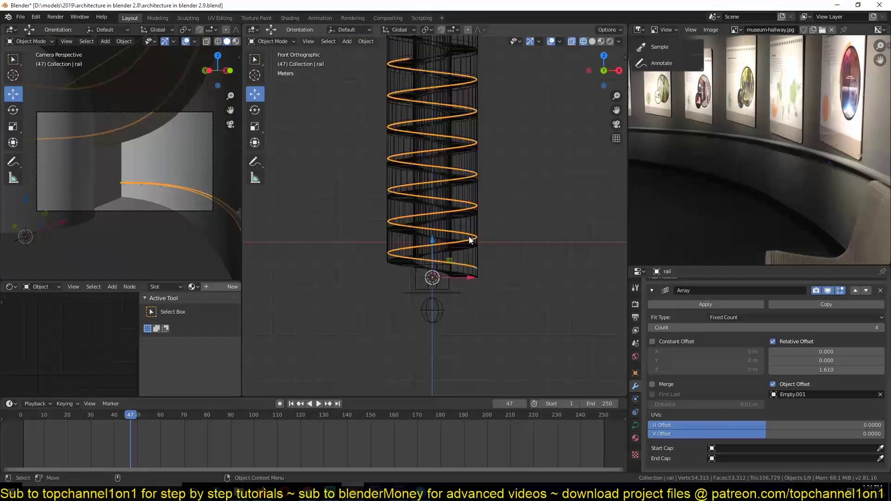
left_click(882, 328)
left_click(882, 328)
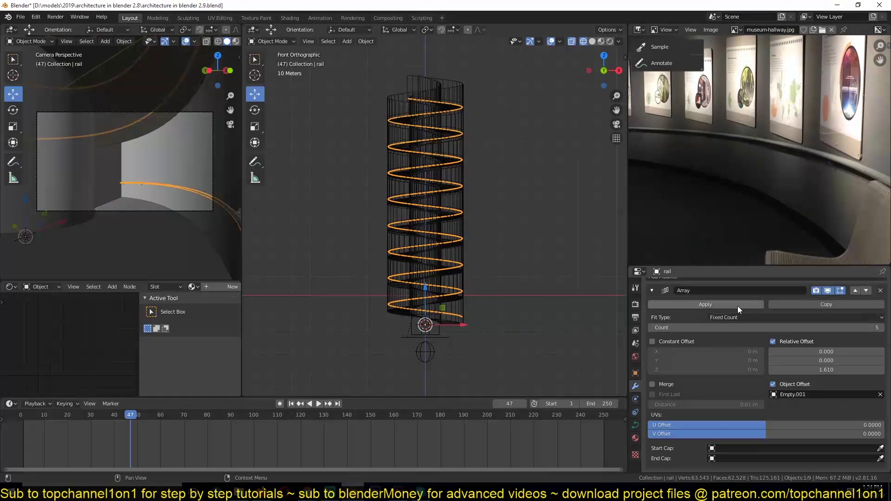
Step: Select the wall brackets, collapse their Array and Curve modifiers, and add a second Array modifier
scroll(443, 238, "up", 4)
scroll(460, 358, "up", 6)
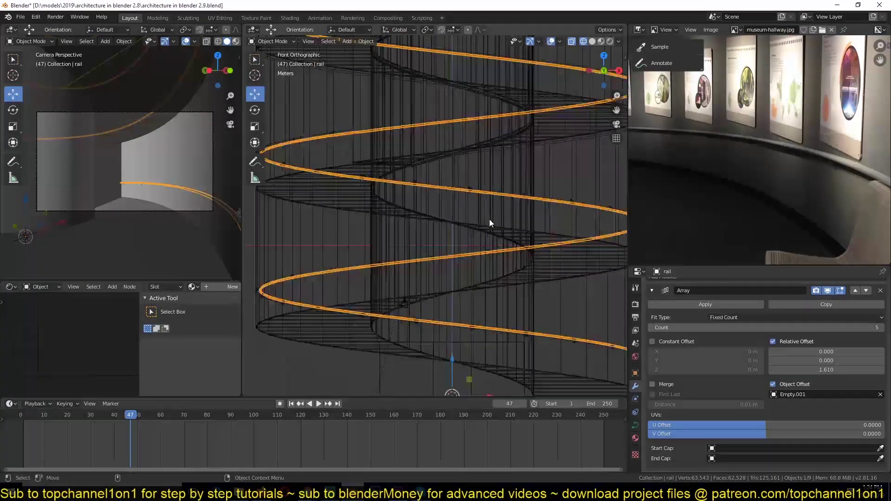
left_click(473, 305)
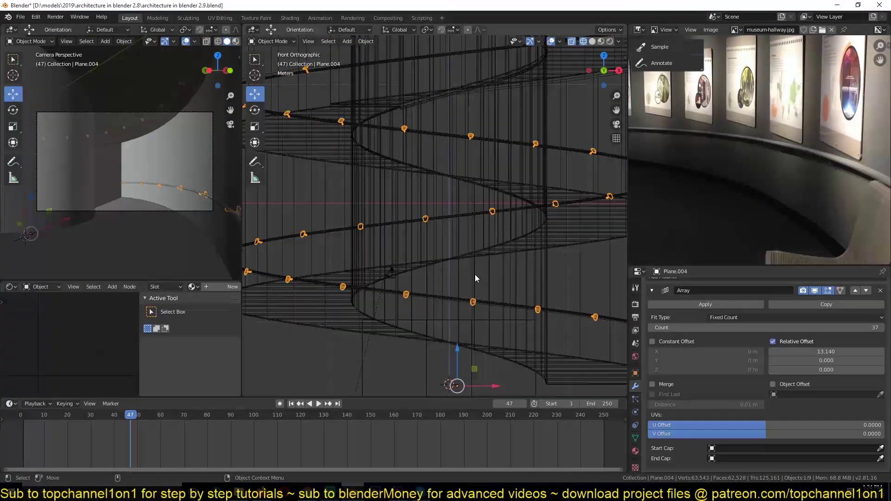
scroll(475, 274, "down", 4)
left_click(652, 291)
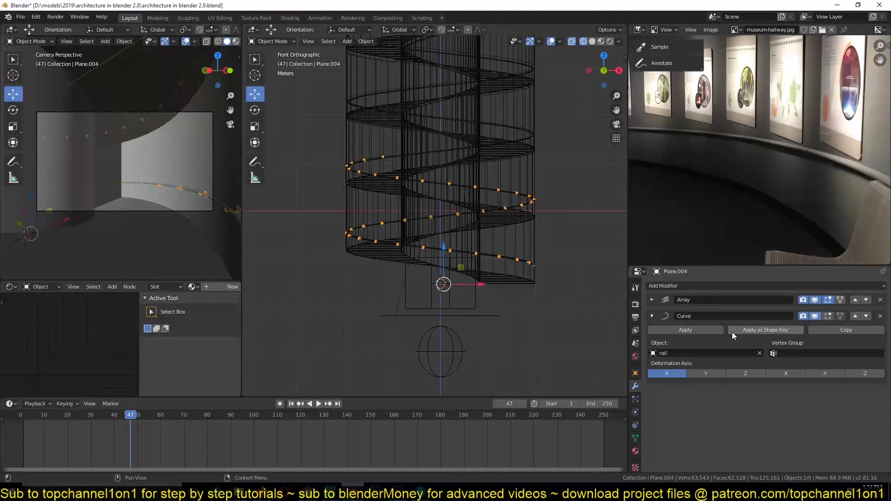
left_click(652, 317)
left_click(734, 286)
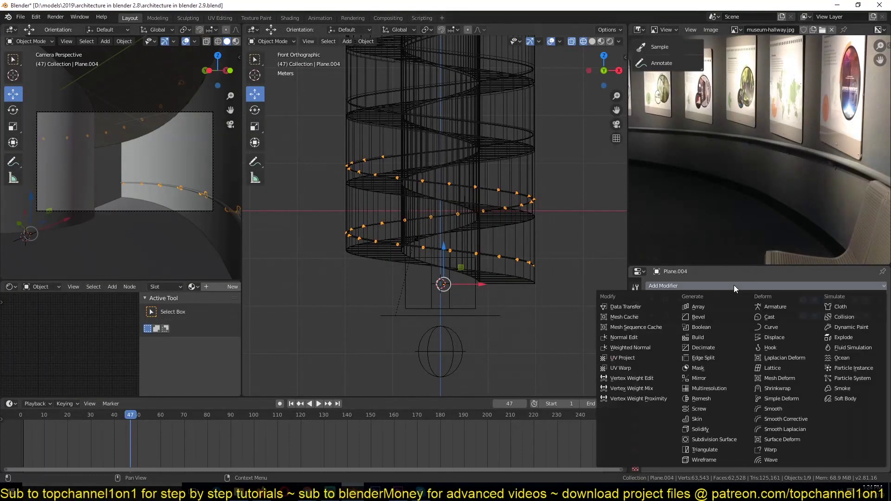
left_click(706, 309)
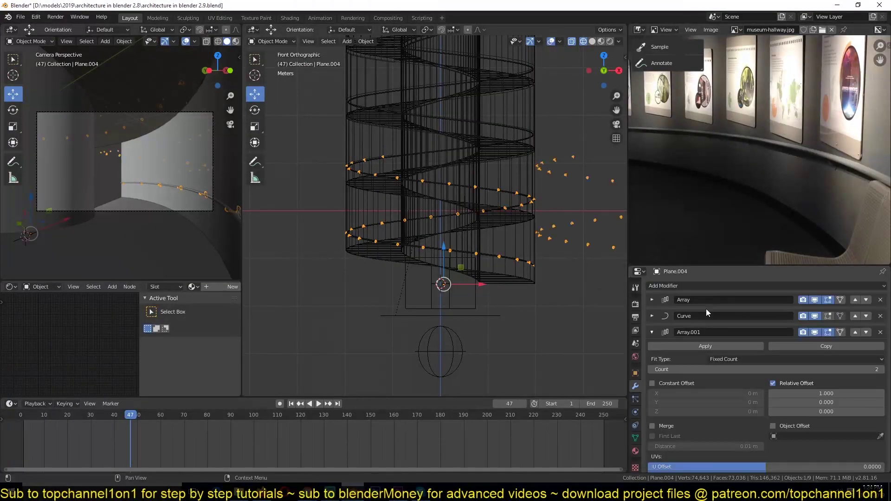
Step: Set the brackets' second Array relative offset to 1 in Z and 0 in X
double_click(842, 412)
type("1")
key("Return")
double_click(841, 394)
type("0")
key("Return")
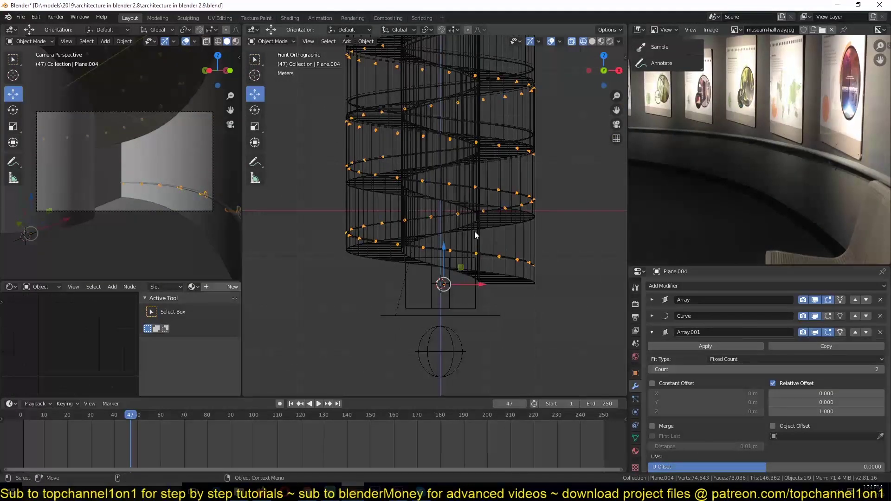
Step: Save the file and enable Object Offset on the brackets' second Array with Empty.001 as the offset object
key("KP_7")
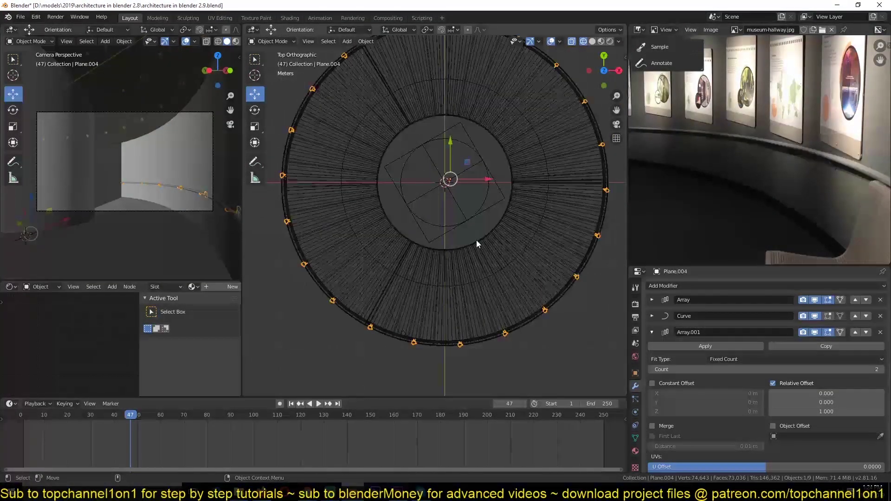
mouse_move(476, 241)
middle_mouse_down()
mouse_move(474, 250)
mouse_move(464, 235)
mouse_move(453, 246)
mouse_move(531, 281)
mouse_move(432, 259)
mouse_move(472, 219)
mouse_move(467, 199)
mouse_move(414, 219)
mouse_move(419, 235)
mouse_move(463, 235)
middle_mouse_up()
key("ctrl+s")
key("ctrl+s")
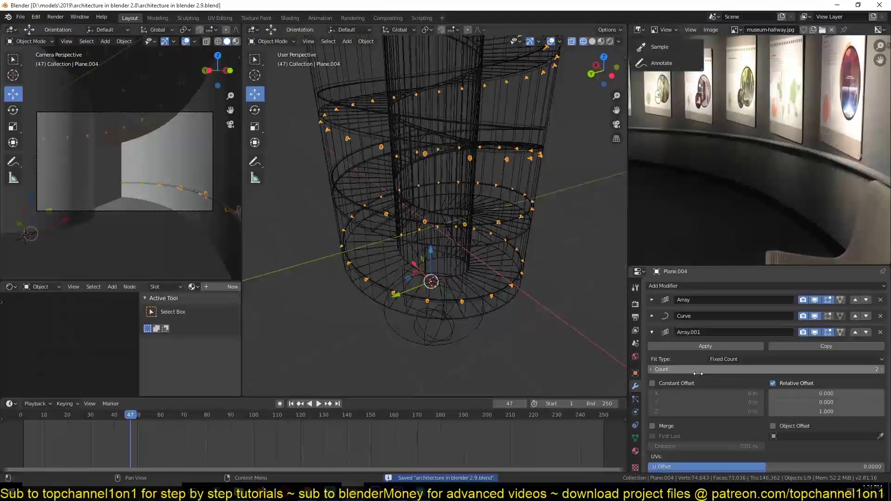
middle_click_drag(405, 291, 412, 216, "shift")
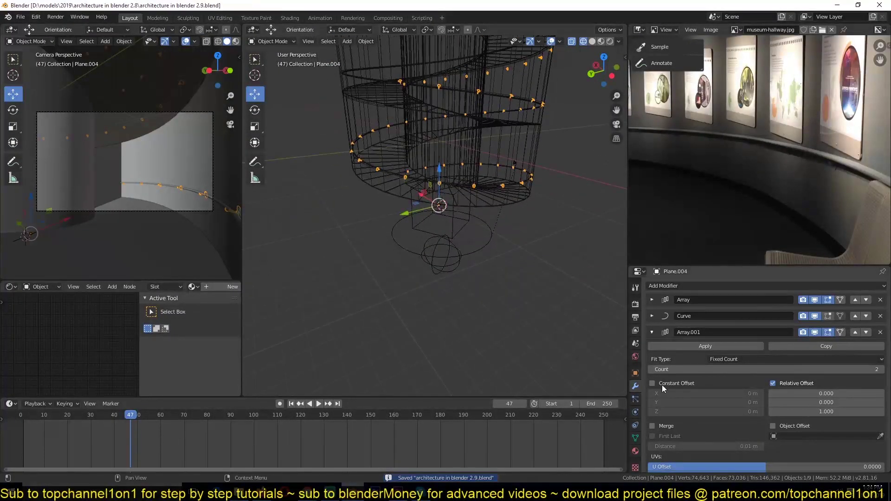
left_click(780, 425)
left_click(880, 437)
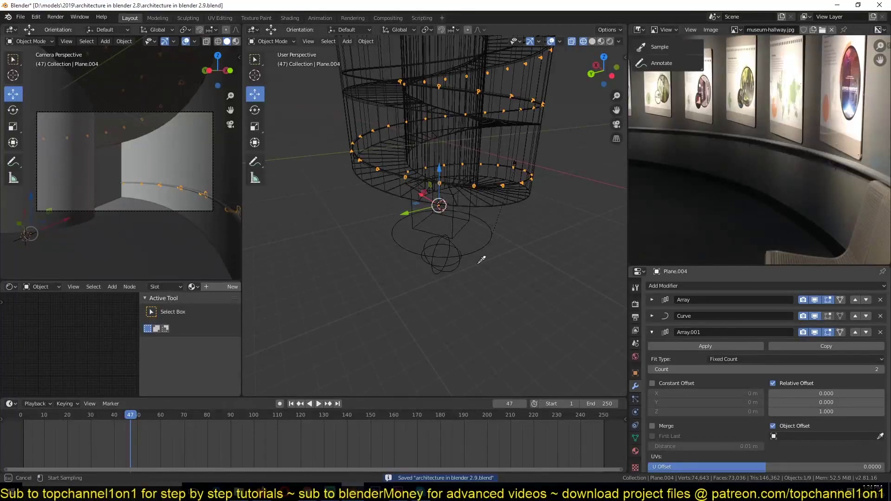
left_click(451, 247)
Step: Set the brackets' second Array relative Z offset to 1.630 and check the alignment in solid shading
middle_click_drag(392, 215, 419, 295)
key("KP_1")
scroll(439, 298, "down", 2)
left_click_drag(839, 411, 845, 411, "shift")
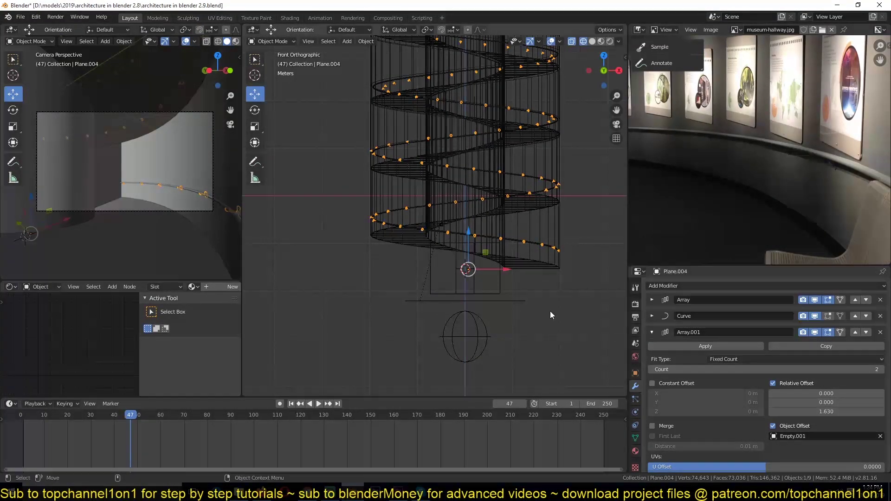
scroll(550, 311, "up", 3)
mouse_move(474, 258)
middle_mouse_down()
mouse_move(444, 231)
mouse_move(416, 242)
mouse_move(394, 274)
mouse_move(384, 261)
mouse_move(360, 261)
mouse_move(523, 363)
mouse_move(378, 280)
mouse_move(507, 250)
mouse_move(518, 226)
mouse_move(505, 175)
middle_mouse_up()
key("z")
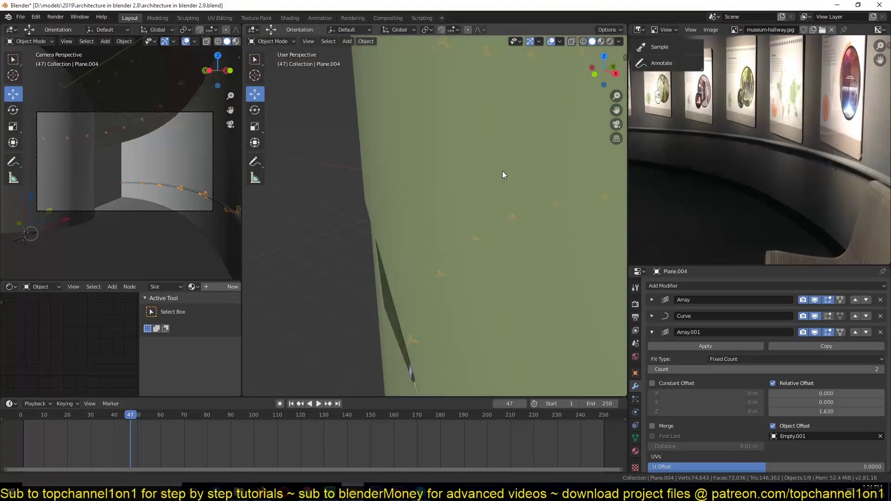